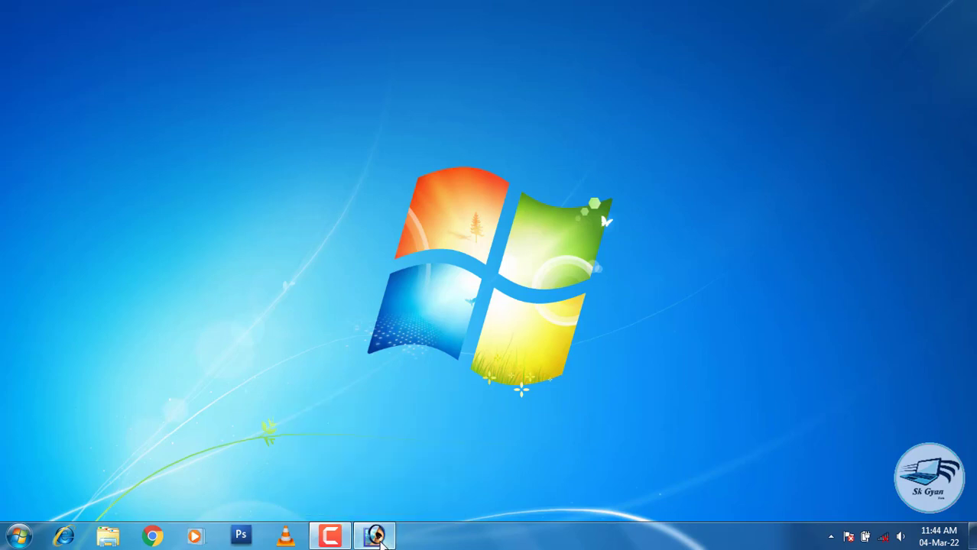
Step: Restore the minimized Photoshop window from the taskbar
click(375, 534)
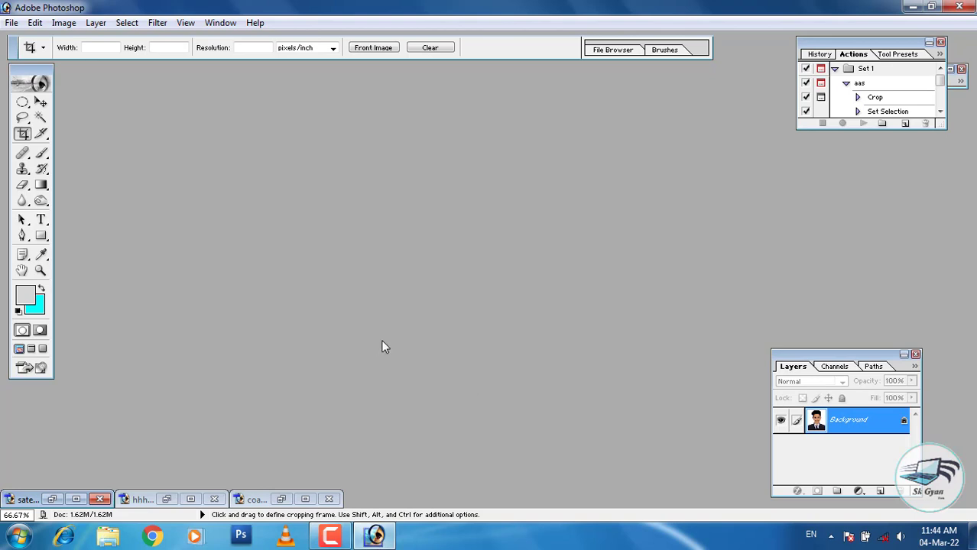
Step: Set aside satendraf.jpg and show hhh.jpg maximized, fitted on screen at 53.7%
click(52, 499)
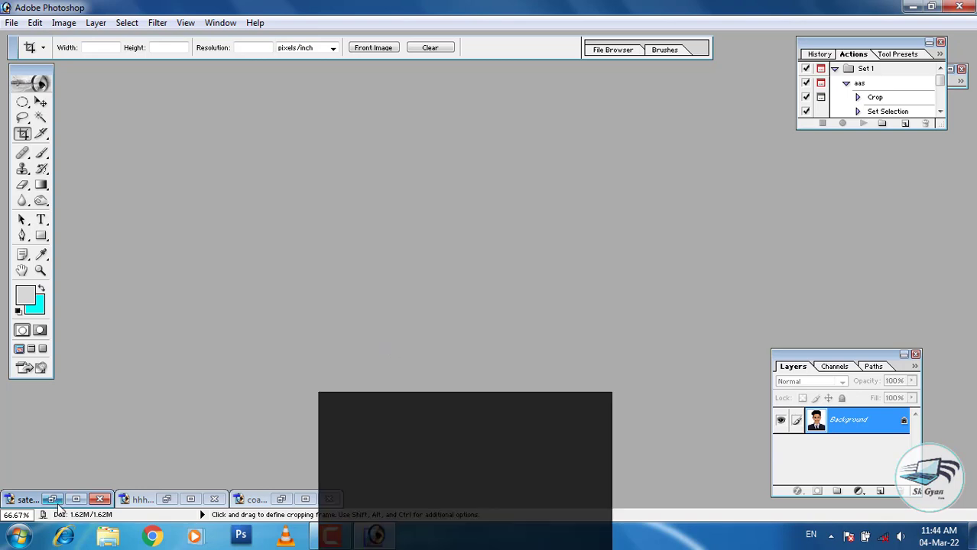
click(362, 75)
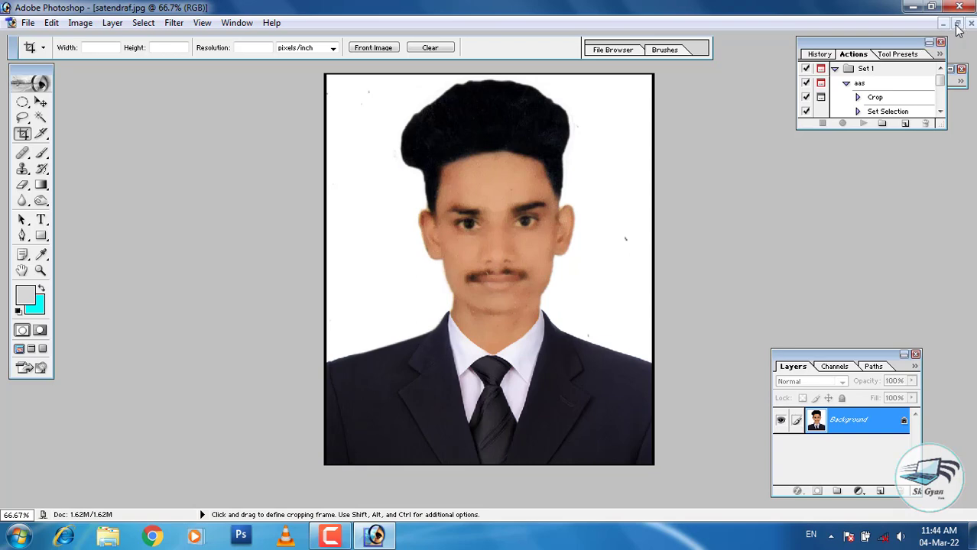
click(956, 26)
click(338, 75)
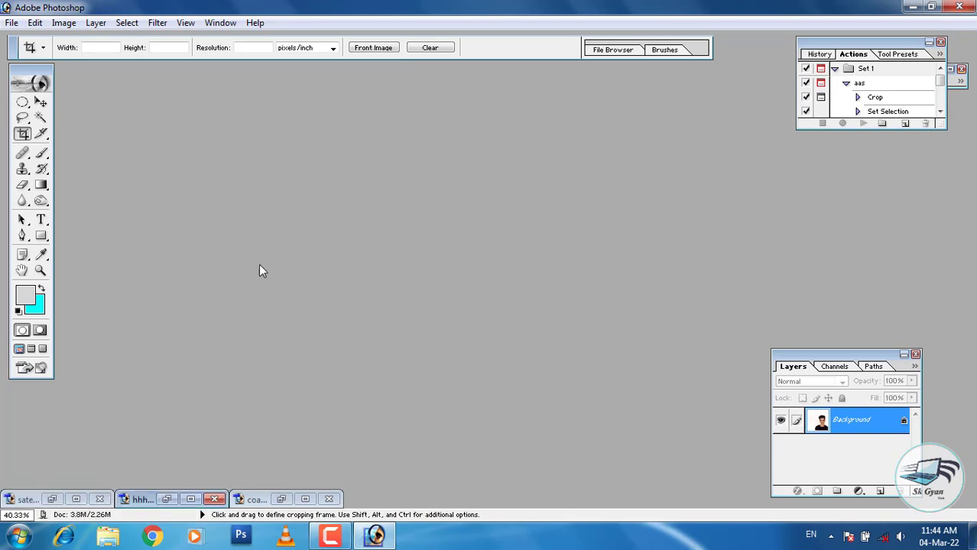
click(166, 499)
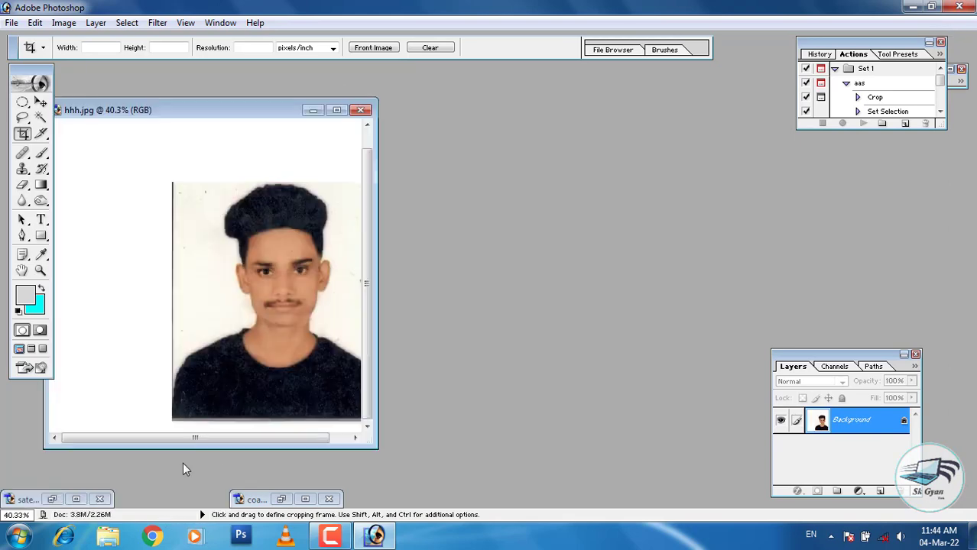
click(337, 110)
key(ctrl+0)
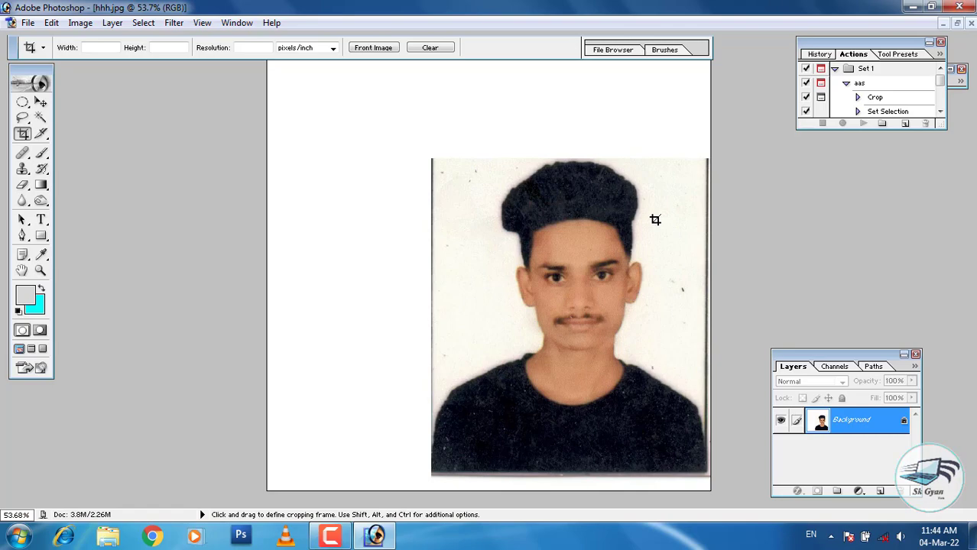
Step: Zoom to 200% on the face and Magic Wand-select the facial skin
key(ctrl+plus)
key(ctrl+plus)
key(ctrl+plus)
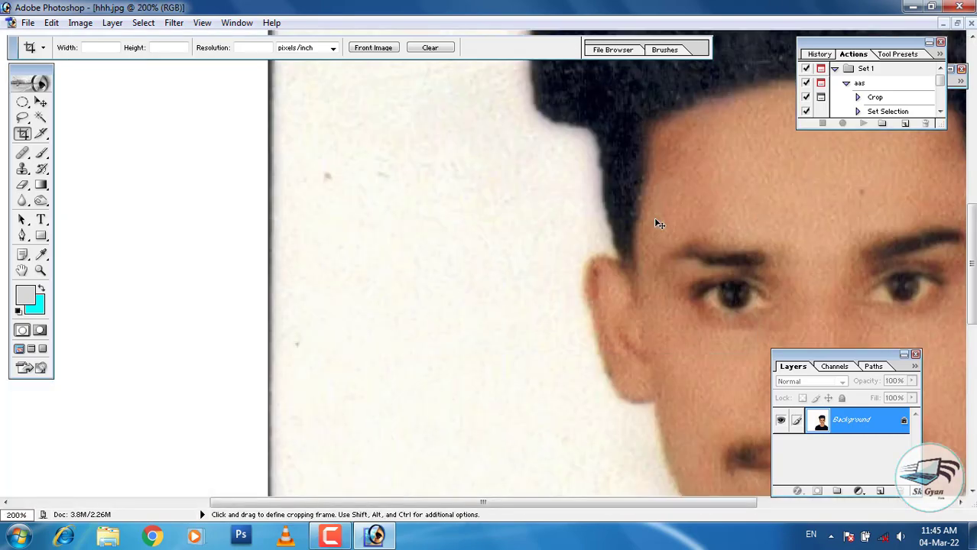
drag(795, 211, 477, 276)
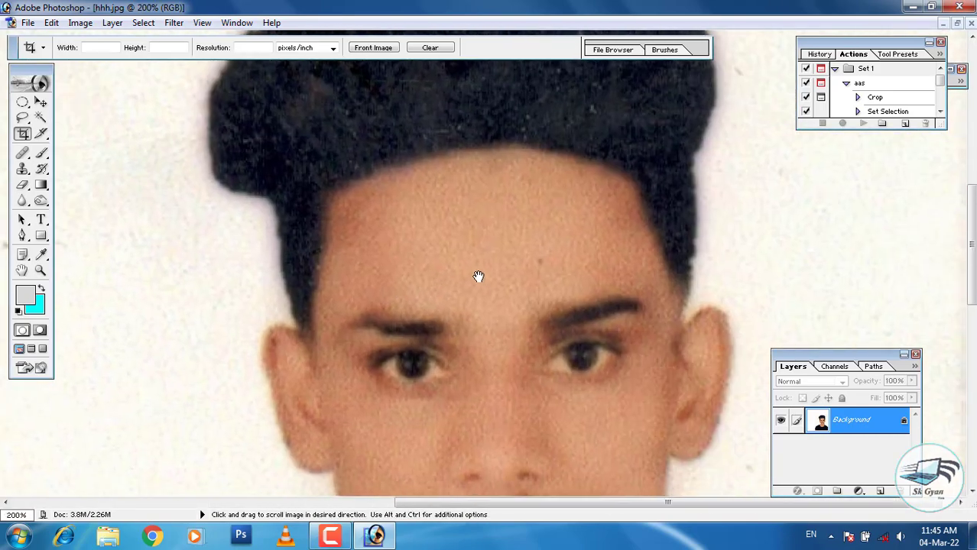
scroll(534, 233, down, 3)
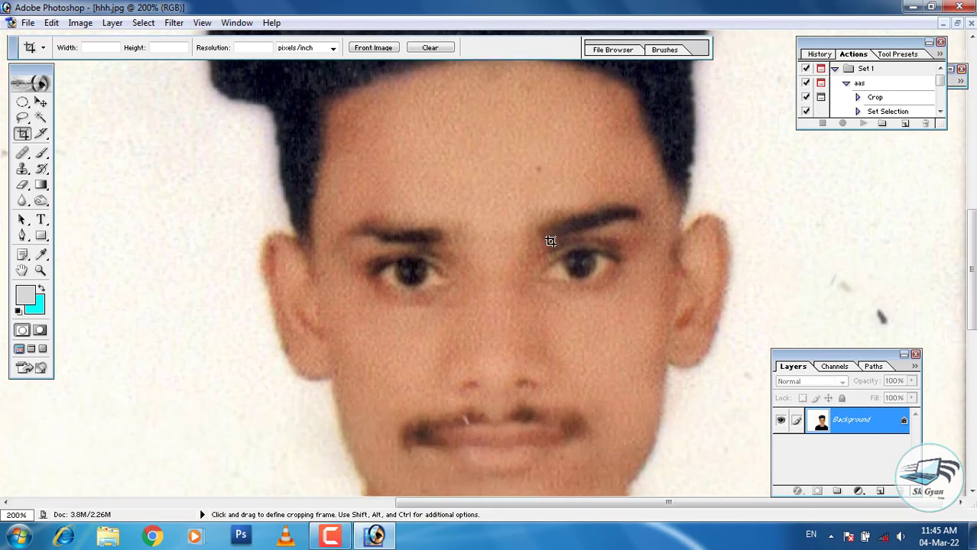
scroll(534, 241, up, 2)
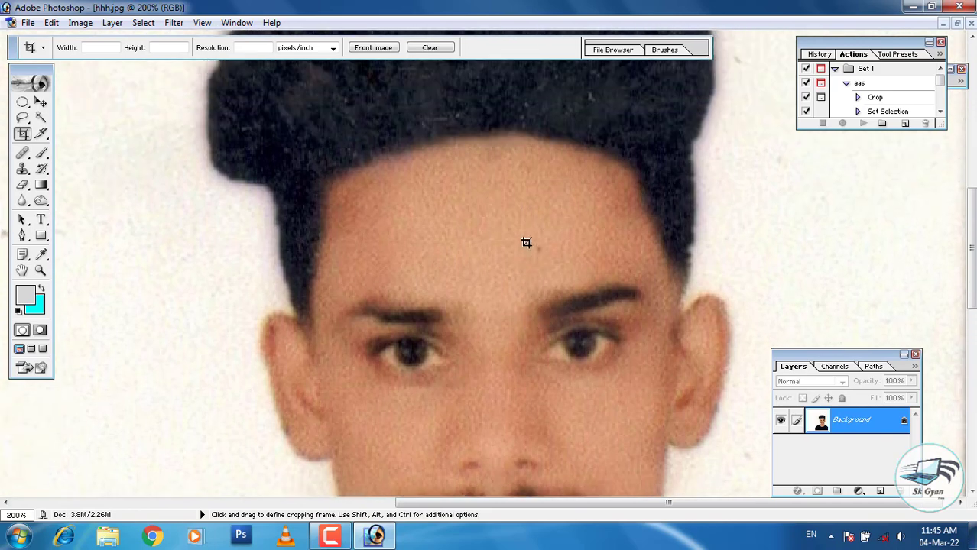
scroll(527, 242, up, 1)
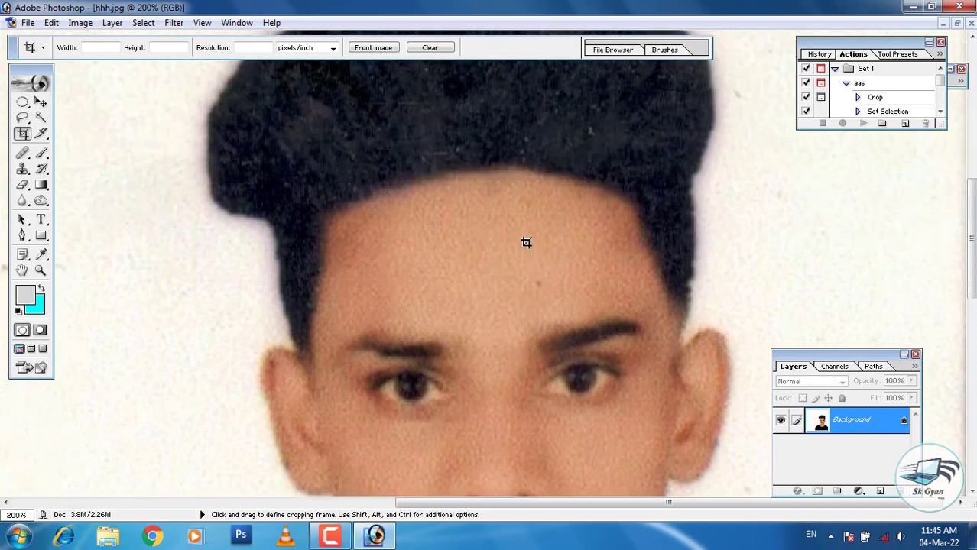
scroll(405, 252, up, 1)
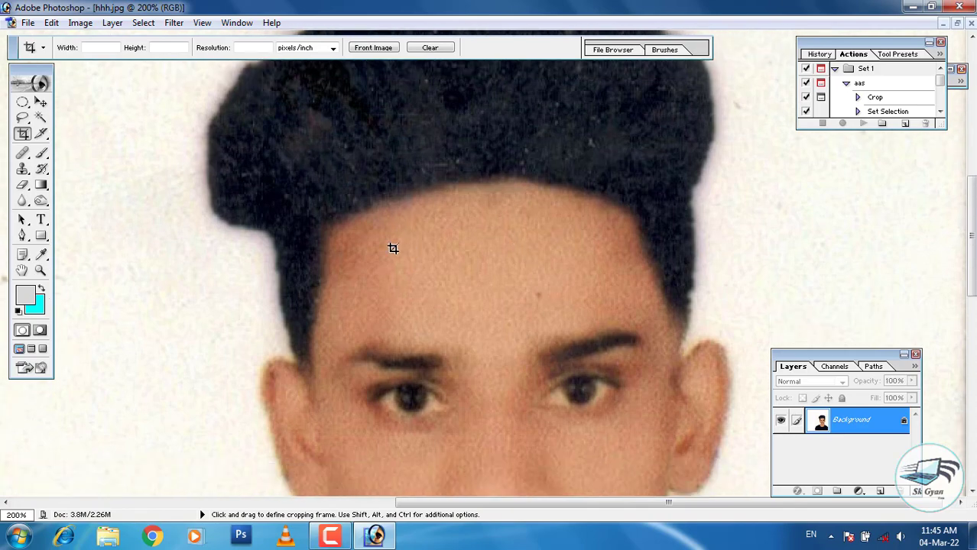
click(41, 119)
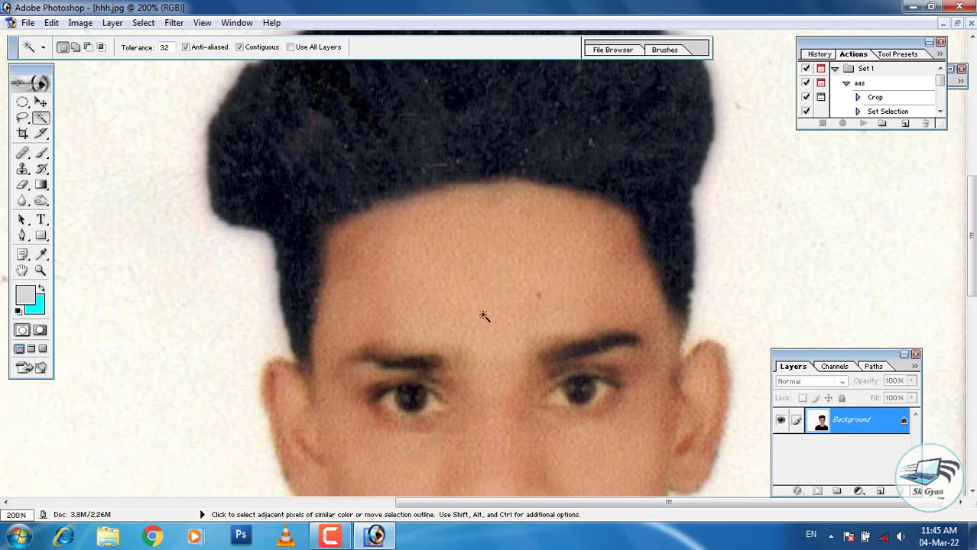
click(487, 298)
Step: Feather the skin selection by 40 pixels
scroll(459, 275, down, 1)
scroll(428, 253, down, 1)
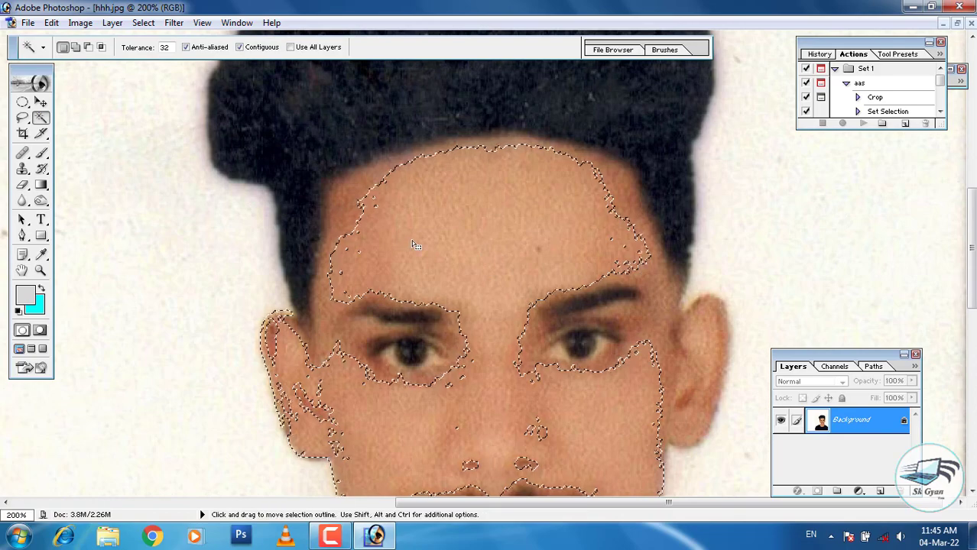
scroll(428, 306, down, 3)
scroll(451, 382, down, 4)
scroll(470, 444, up, 1)
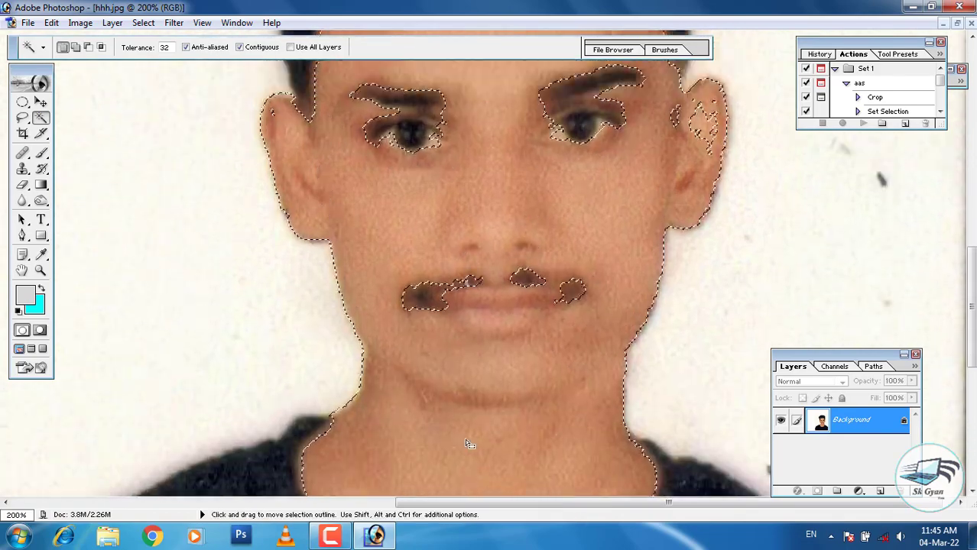
scroll(465, 443, up, 4)
click(143, 23)
click(153, 129)
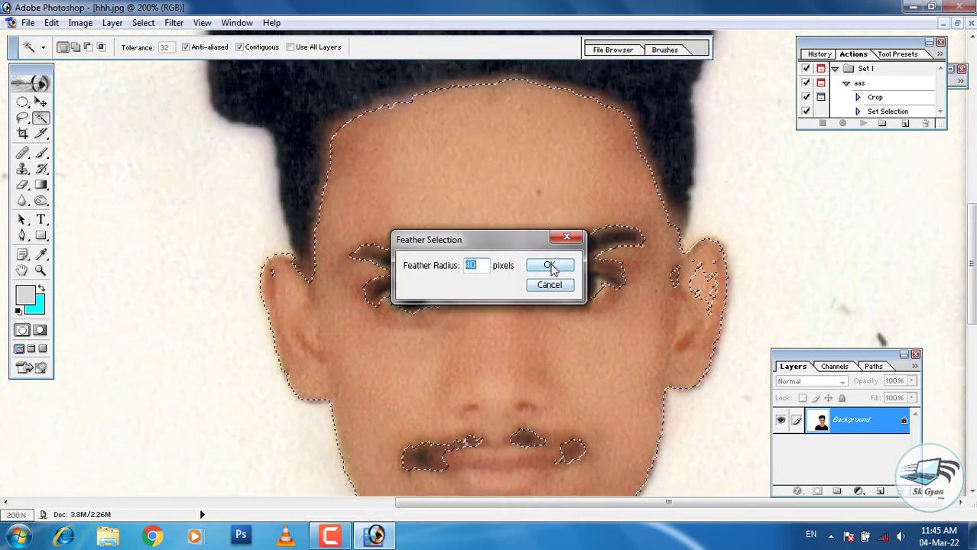
click(551, 266)
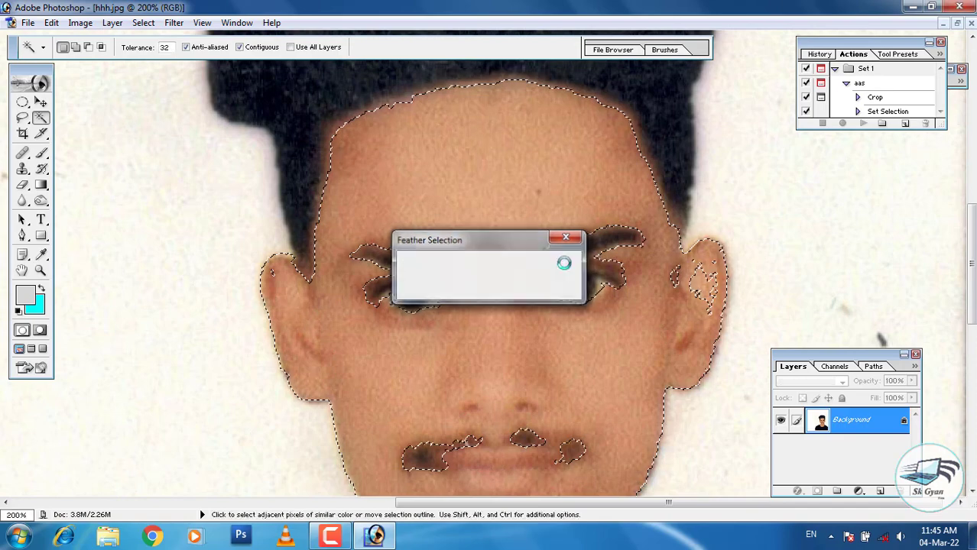
Step: Apply Smart Blur with radius 4.6 and threshold 12.7 to the selected skin
click(174, 23)
click(393, 214)
drag(434, 336, 418, 336)
drag(403, 303, 408, 303)
click(556, 134)
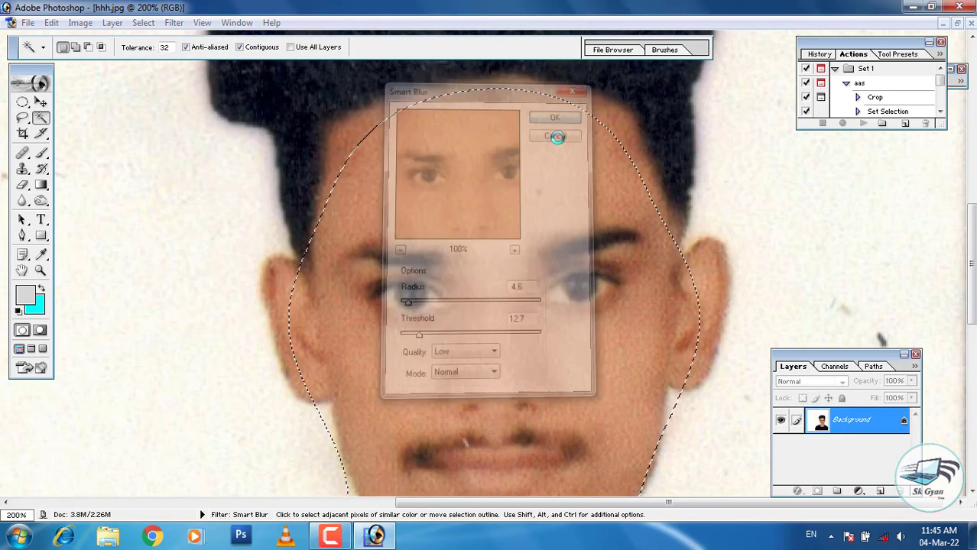
Step: Zoom back out to 100% and deselect the face
scroll(476, 274, up, 5)
key(ctrl+minus)
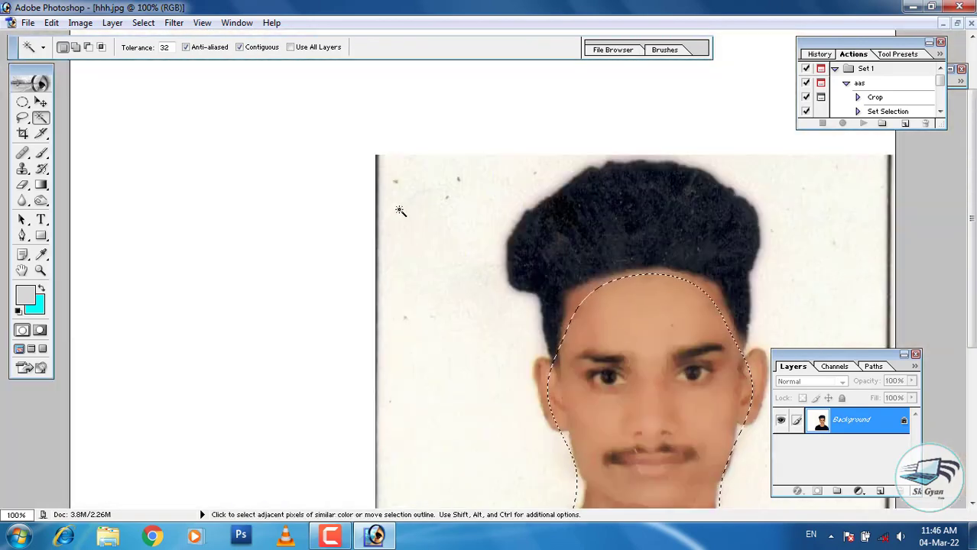
scroll(399, 211, down, 2)
key(ctrl+d)
scroll(305, 229, up, 1)
click(42, 202)
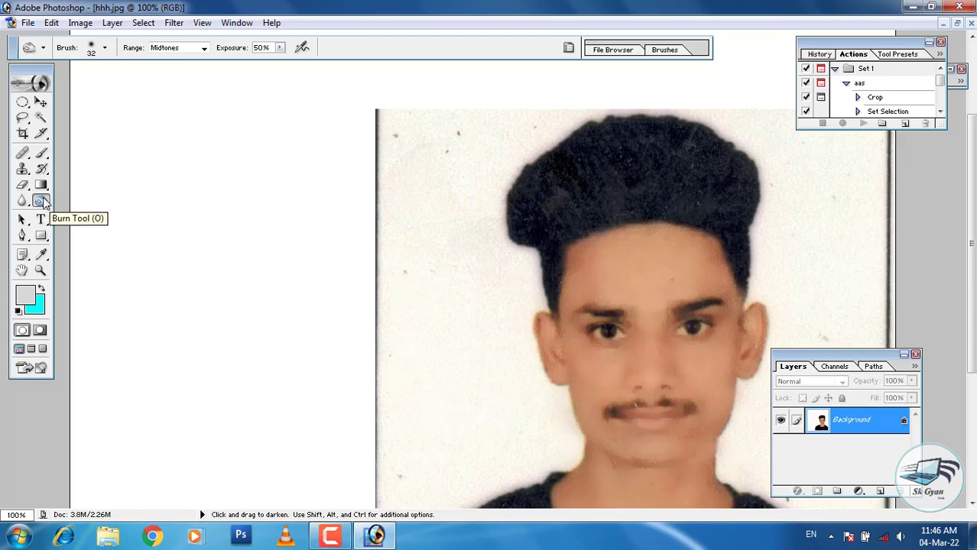
Step: Zoom to 200% and burn the dark areas of the head with broad strokes
key(ctrl+plus)
drag(657, 226, 401, 230)
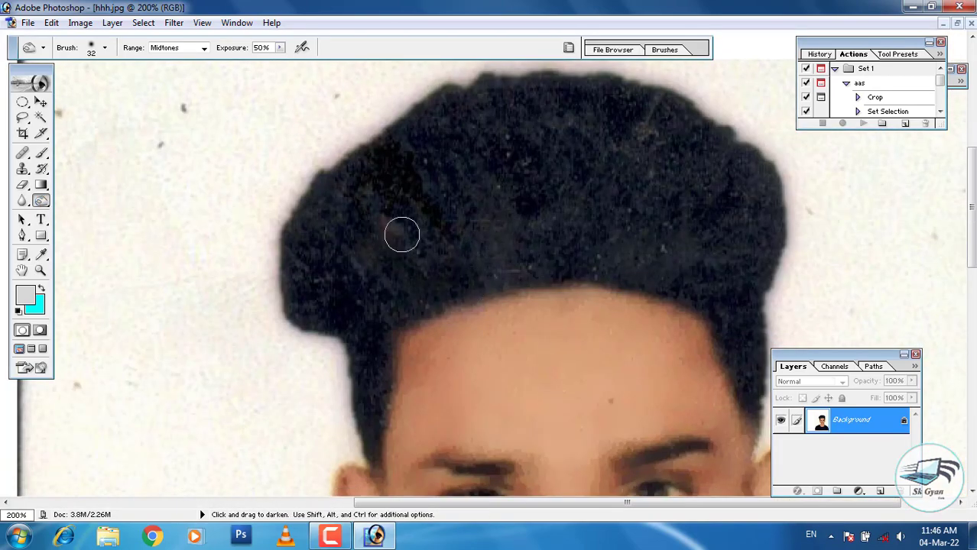
mouse_move(567, 156)
mouse_down()
mouse_move(371, 299)
mouse_move(549, 275)
mouse_up()
scroll(473, 214, up, 2)
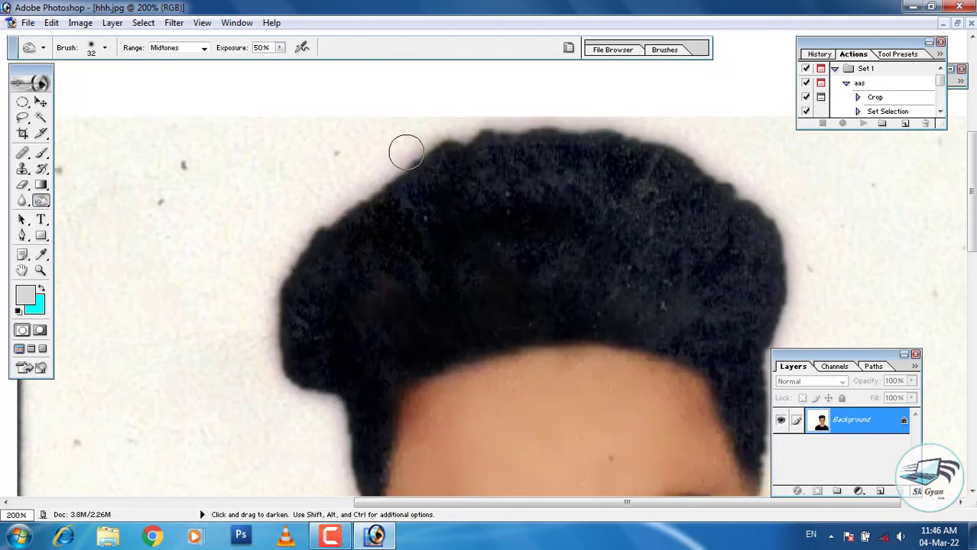
mouse_move(475, 252)
mouse_down()
mouse_move(671, 222)
mouse_move(661, 320)
mouse_up()
scroll(665, 290, down, 2)
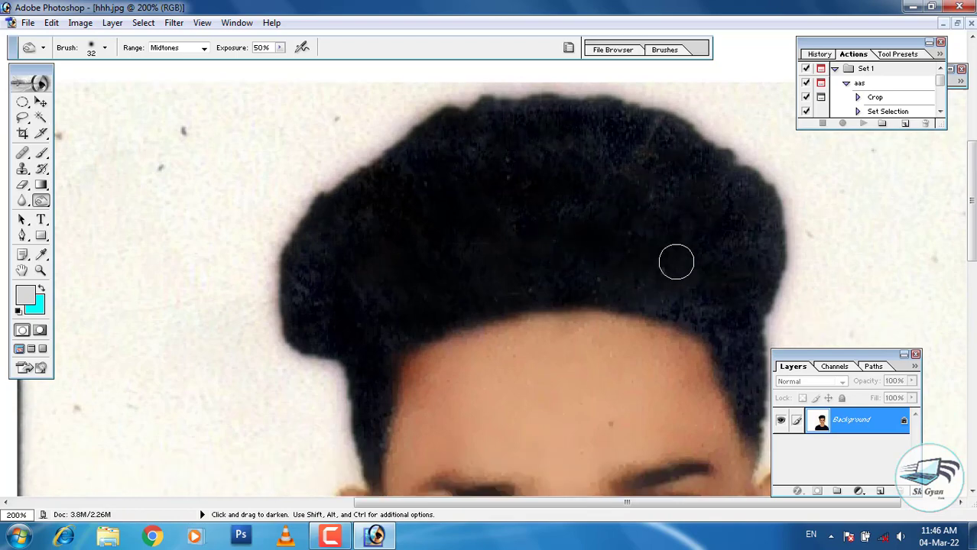
scroll(703, 306, down, 2)
scroll(373, 240, down, 3)
Step: Shrink the Burn brush to 10 pixels and burn finer detail strokes
right_click(480, 257)
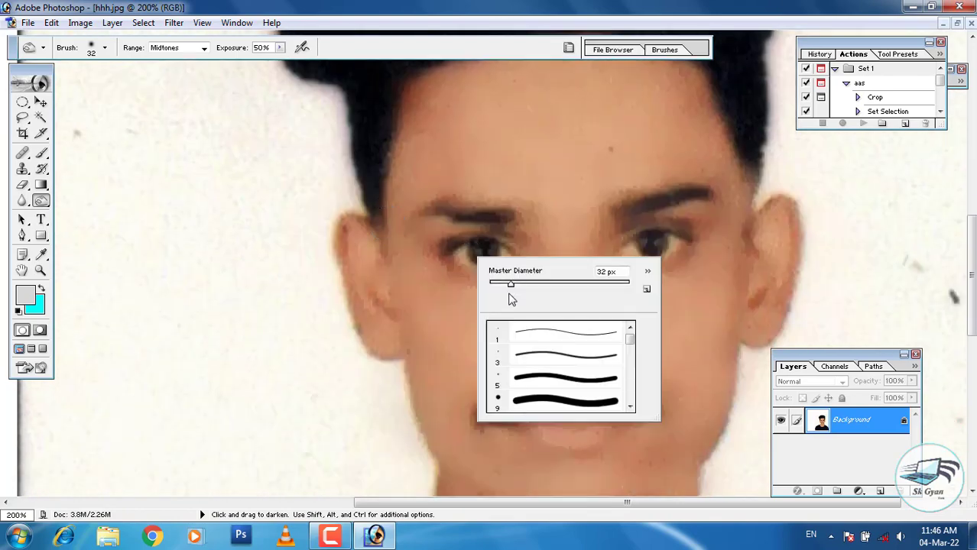
drag(508, 299, 501, 299)
key(Return)
drag(483, 216, 401, 223)
drag(620, 214, 695, 192)
scroll(688, 193, down, 3)
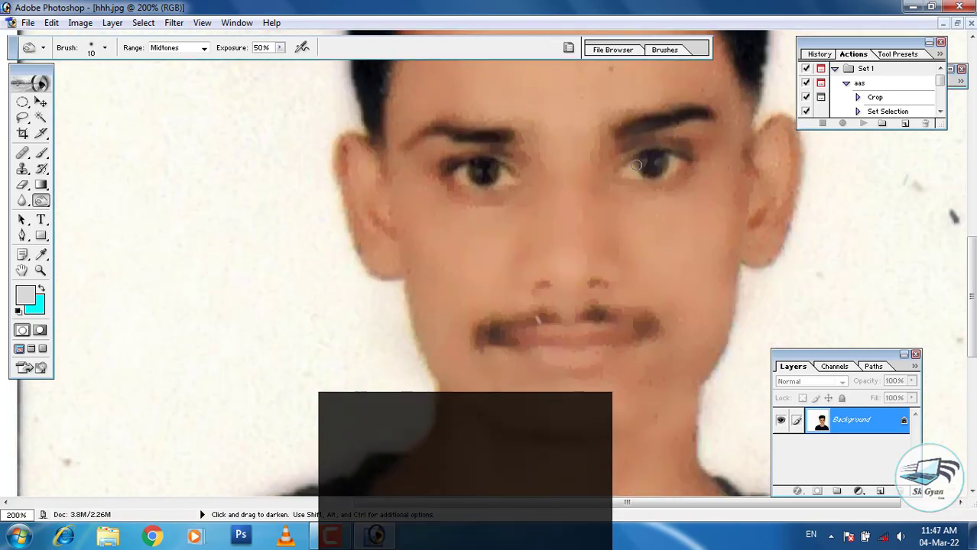
scroll(493, 173, down, 1)
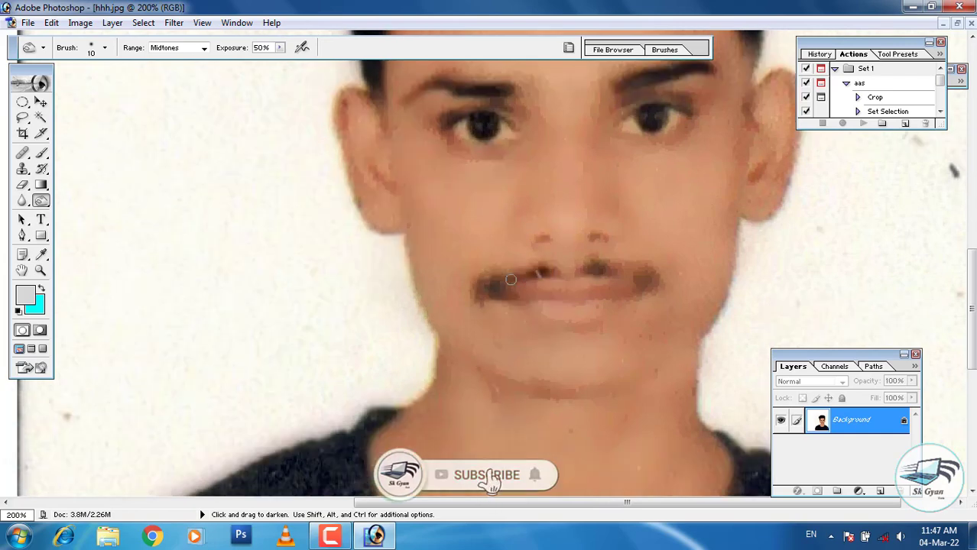
Step: Set a 10-pixel Brush and sample the brown moustache colour
key(b)
right_click(529, 268)
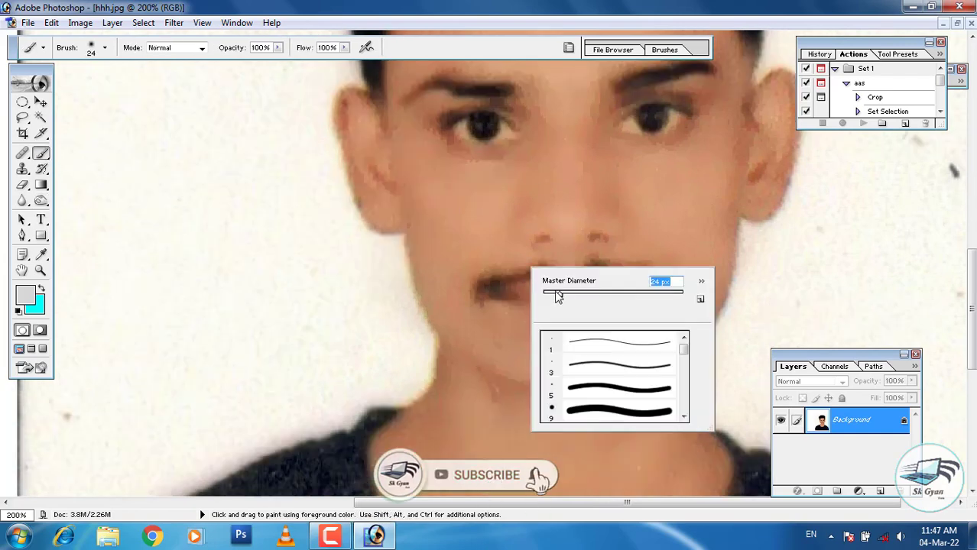
key(Return)
alt+click(529, 267)
alt+click(508, 273)
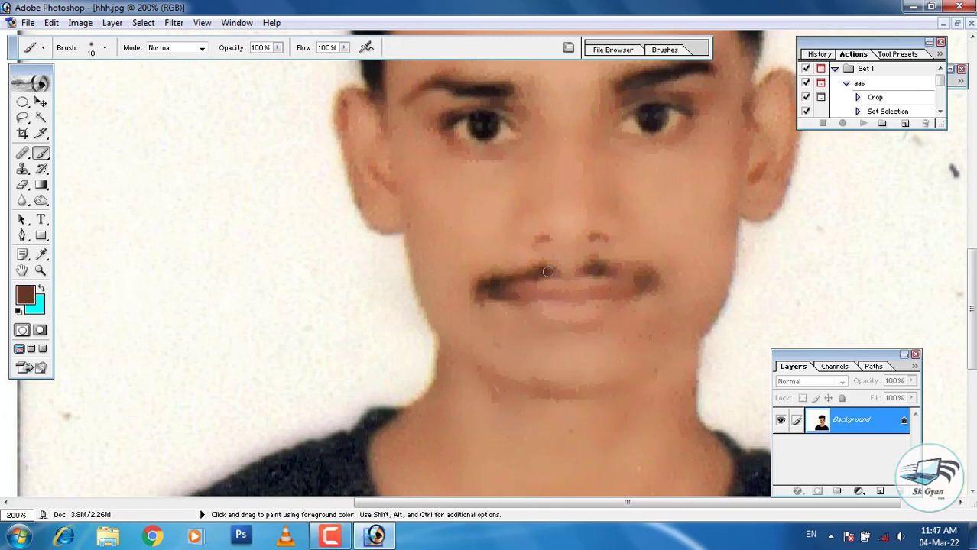
scroll(638, 273, down, 1)
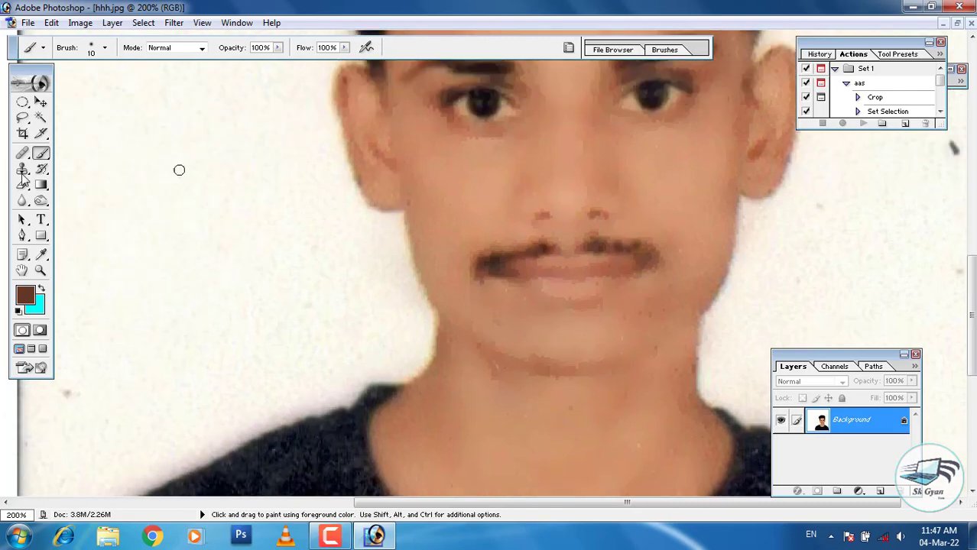
Step: Return to the Burn tool and zoom in on the eyes and nose
key(o)
scroll(604, 246, down, 3)
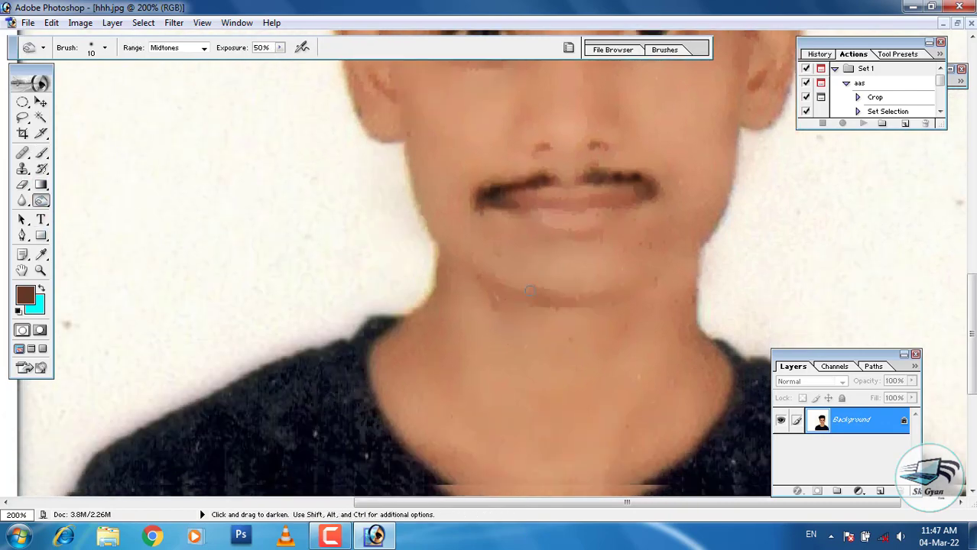
key(ctrl+minus)
key(ctrl+minus)
key(ctrl+plus)
key(ctrl+plus)
key(ctrl+plus)
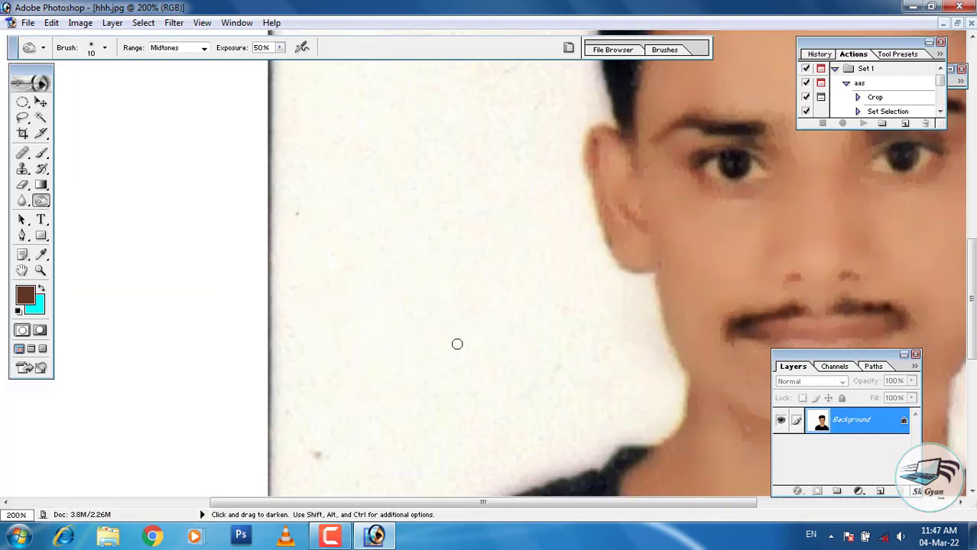
drag(610, 327, 569, 526)
Step: Sample a skin tone with the Brush at 50% opacity and 58% flow
key(b)
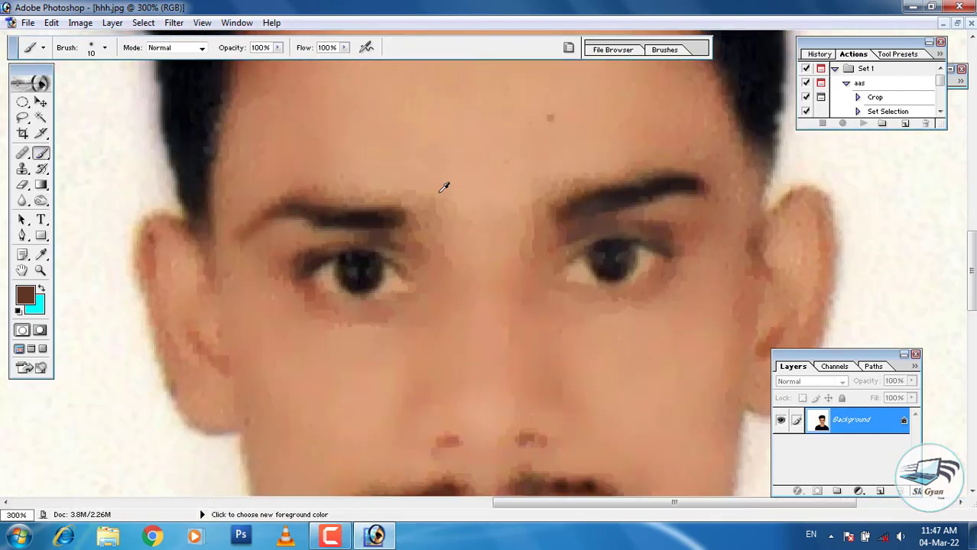
alt+click(344, 183)
drag(278, 48, 243, 67)
drag(343, 47, 313, 63)
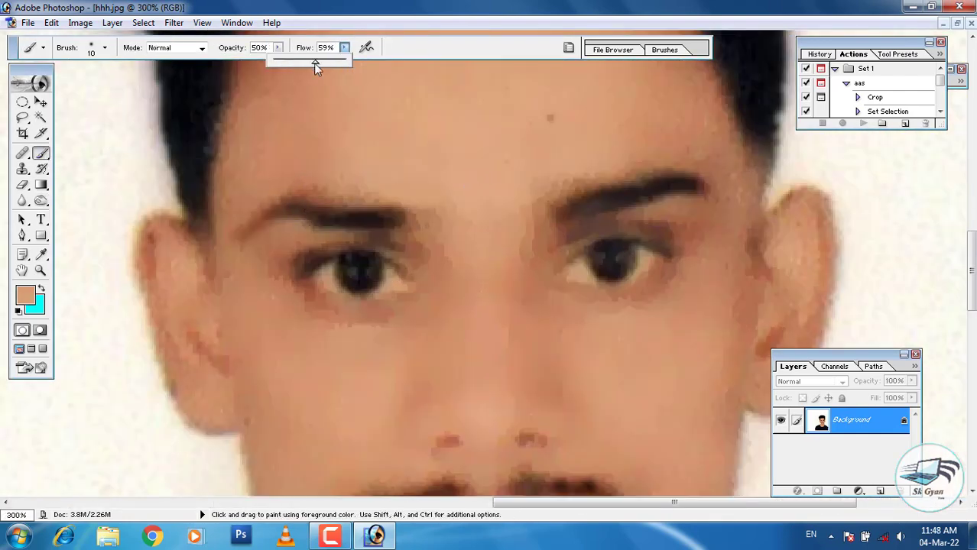
scroll(419, 229, down, 2)
scroll(419, 229, down, 2)
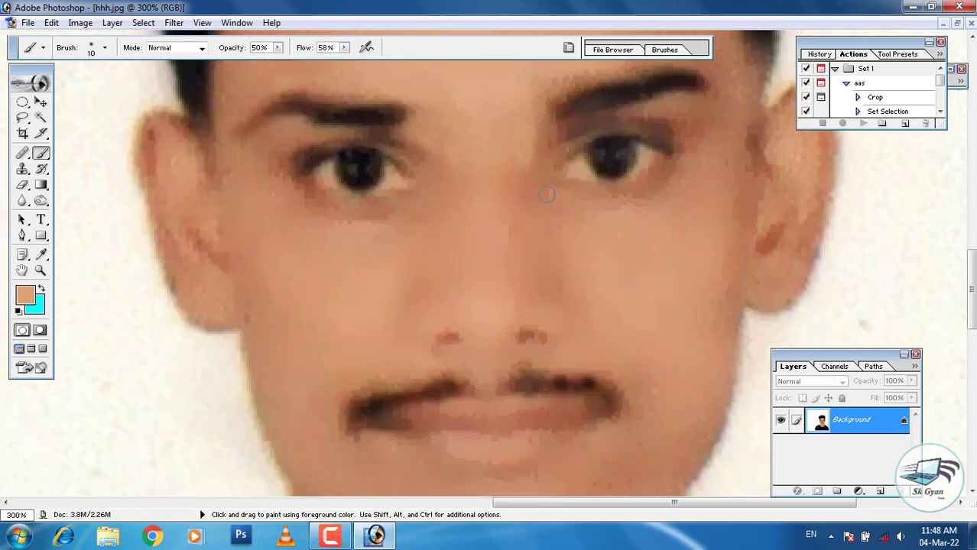
scroll(344, 213, up, 1)
alt+click(270, 203)
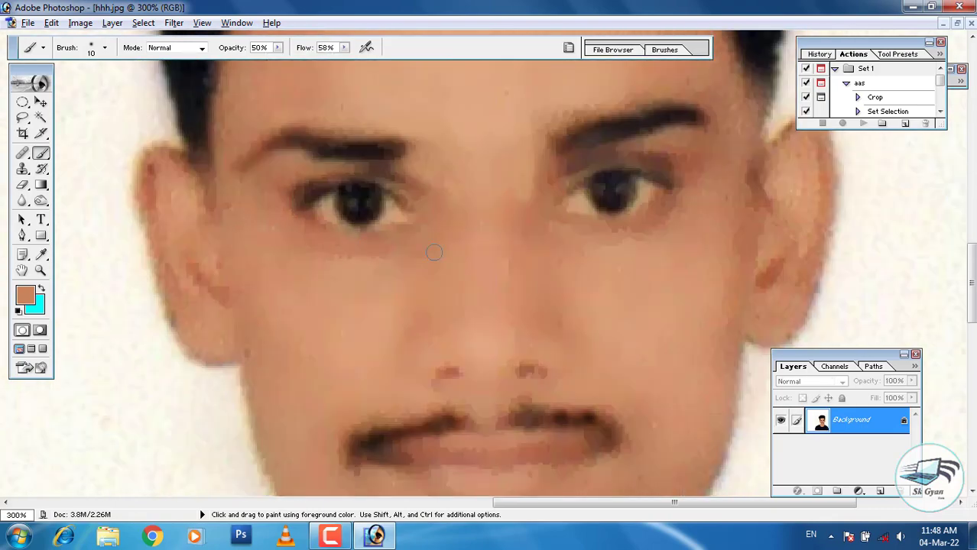
Step: Set the brush size to 19 px for skin touch-ups
scroll(433, 252, up, 1)
scroll(458, 244, down, 2)
scroll(535, 229, down, 2)
right_click(623, 221)
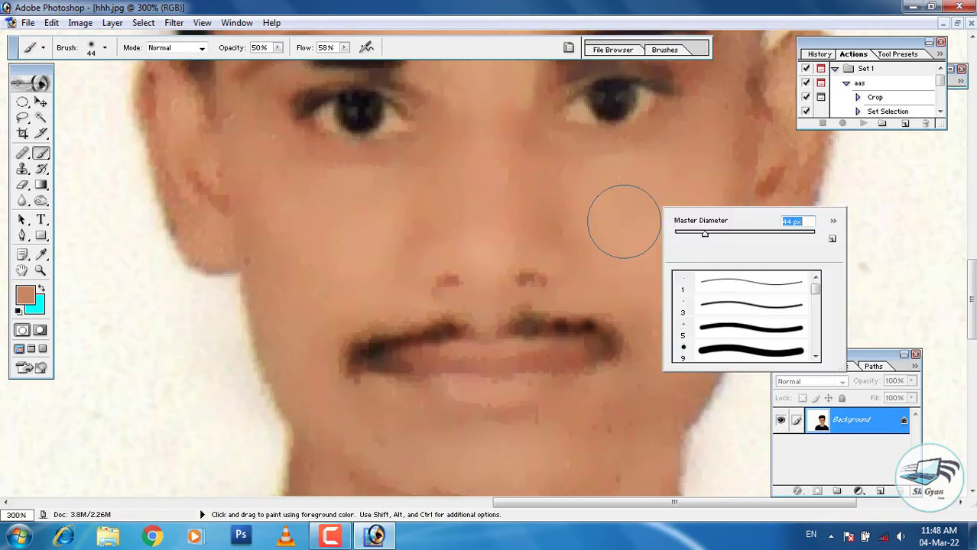
text(19)
key(Return)
right_click(560, 153)
key(Escape)
scroll(611, 160, up, 5)
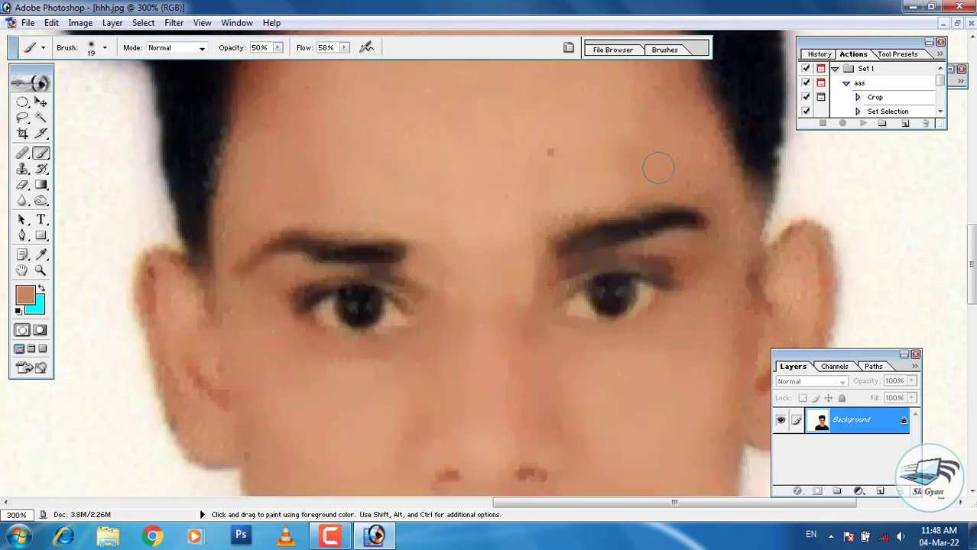
scroll(803, 200, down, 5)
scroll(801, 191, down, 2)
scroll(795, 174, down, 1)
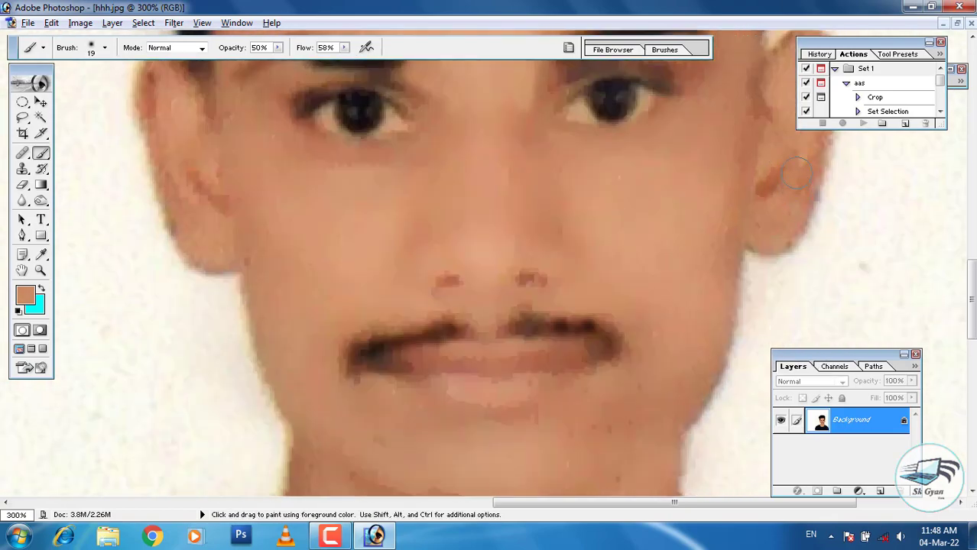
scroll(674, 375, down, 5)
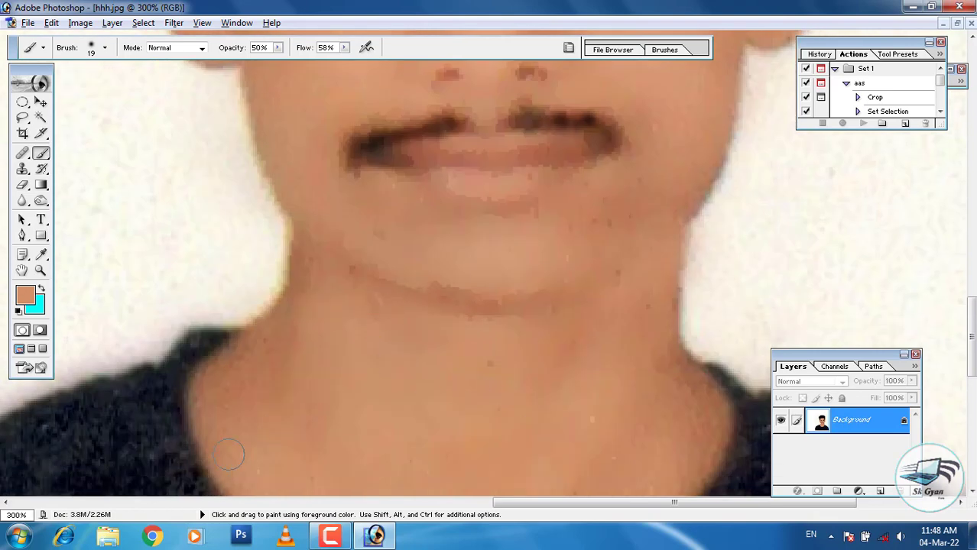
Step: Resize the brush to 28 px, then to 18 px
right_click(320, 392)
text(28)
key(Return)
scroll(320, 343, down, 3)
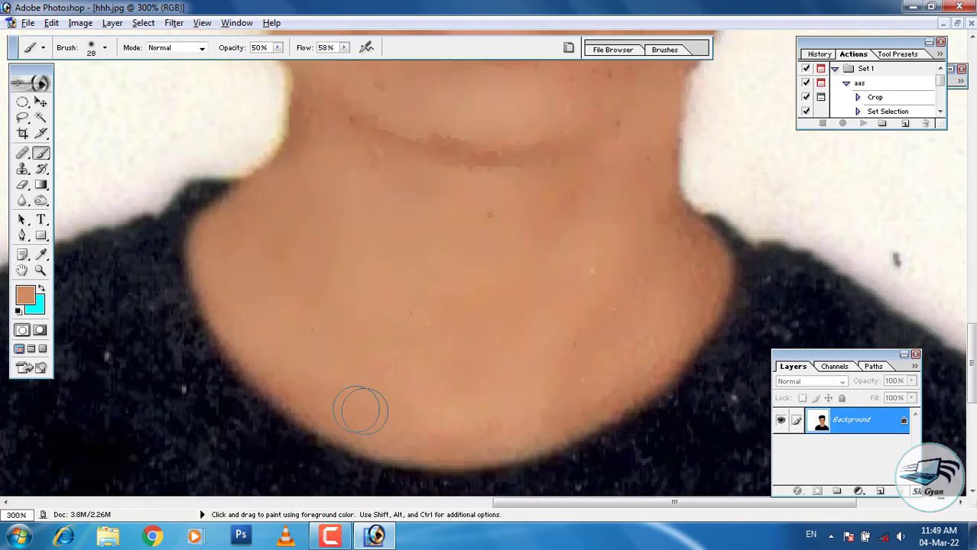
scroll(680, 325, up, 1)
scroll(687, 329, up, 2)
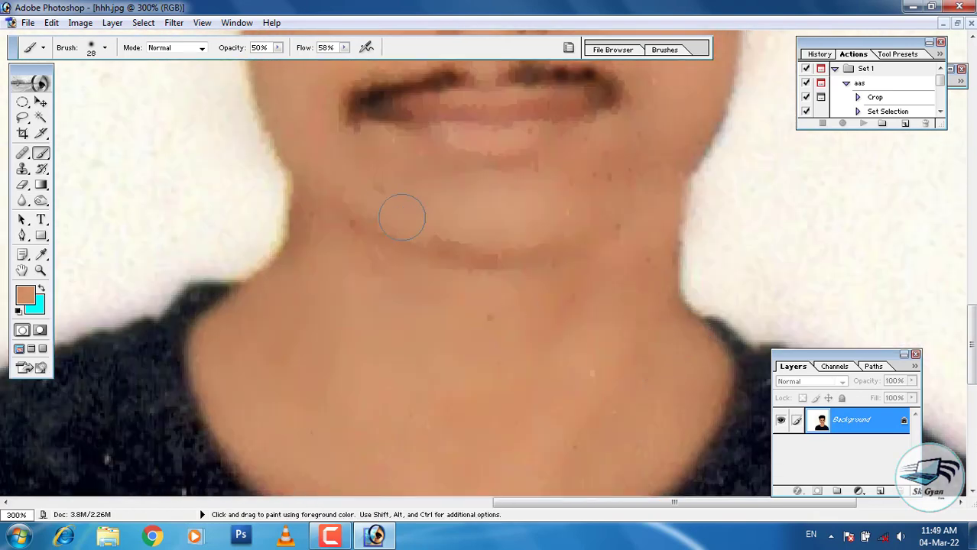
right_click(361, 196)
text(18)
key(Return)
scroll(489, 244, up, 1)
scroll(497, 241, up, 1)
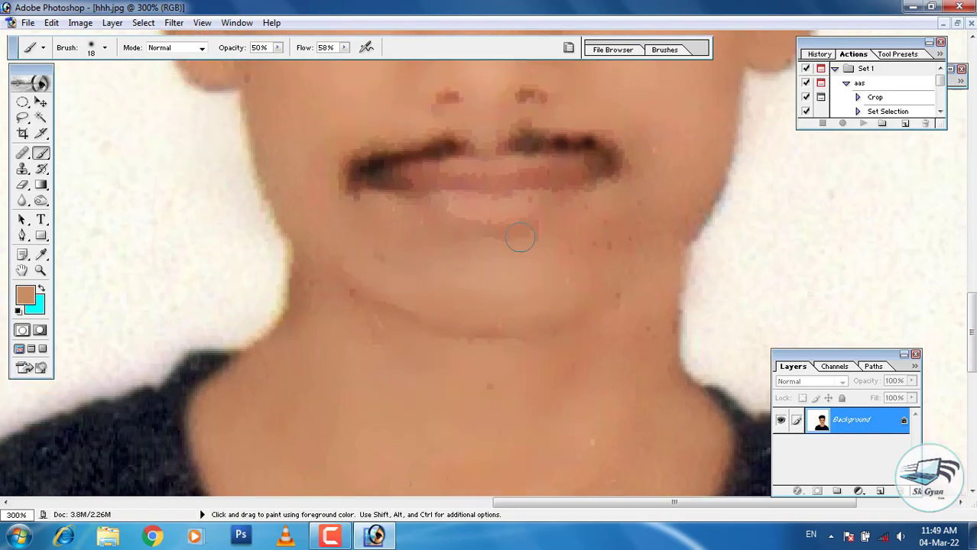
Step: Sample a light peach skin tone, then zoom out to view the whole photo
key(ctrl+minus)
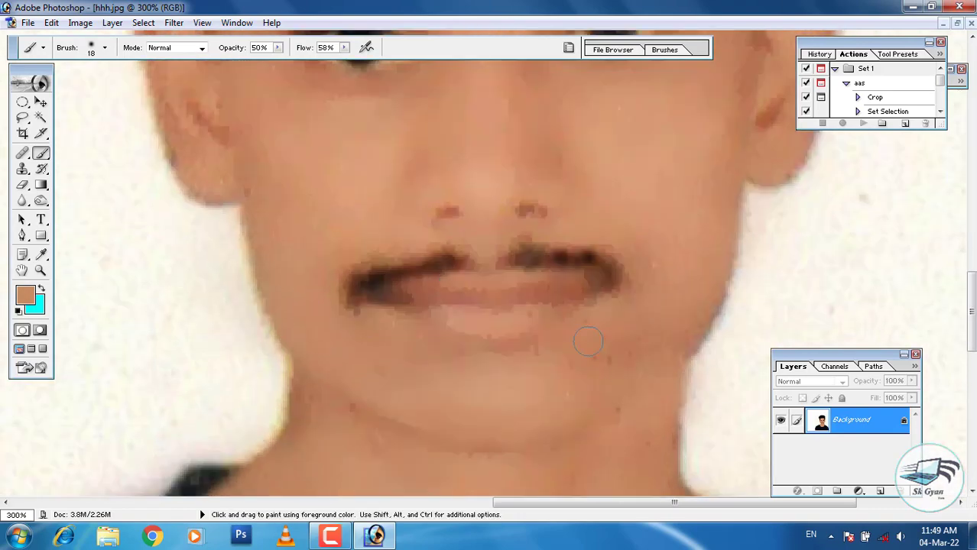
scroll(680, 308, up, 2)
key(ctrl+minus)
scroll(687, 331, up, 1)
scroll(673, 321, up, 1)
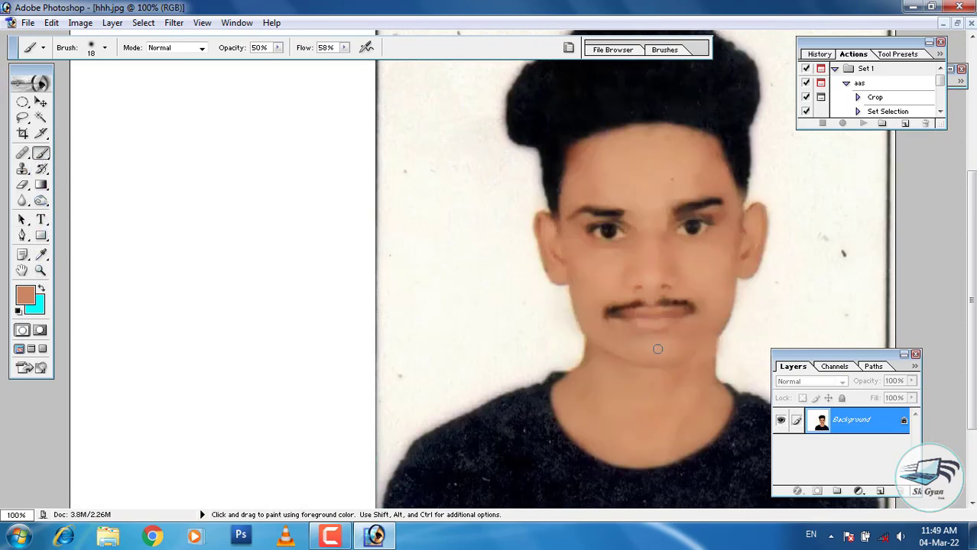
key(ctrl+minus)
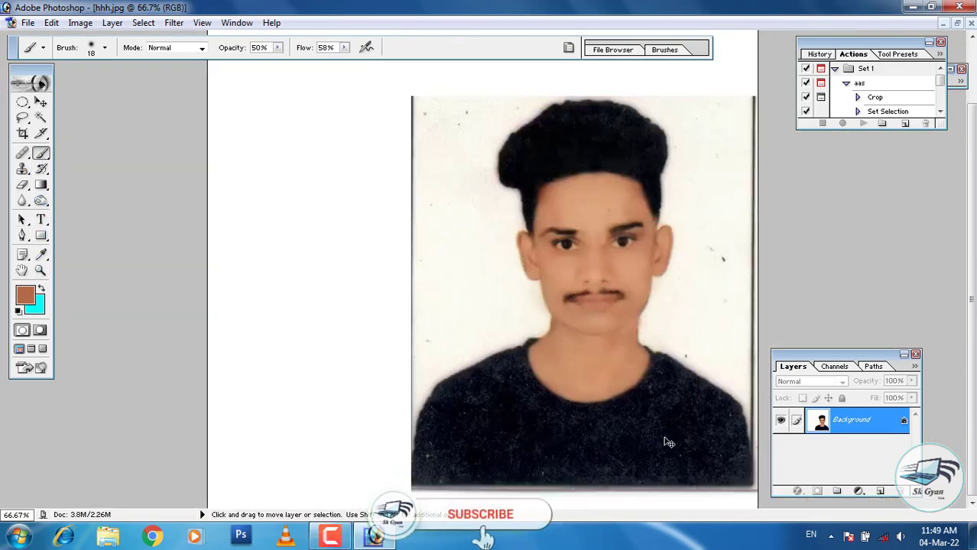
key(ctrl+plus)
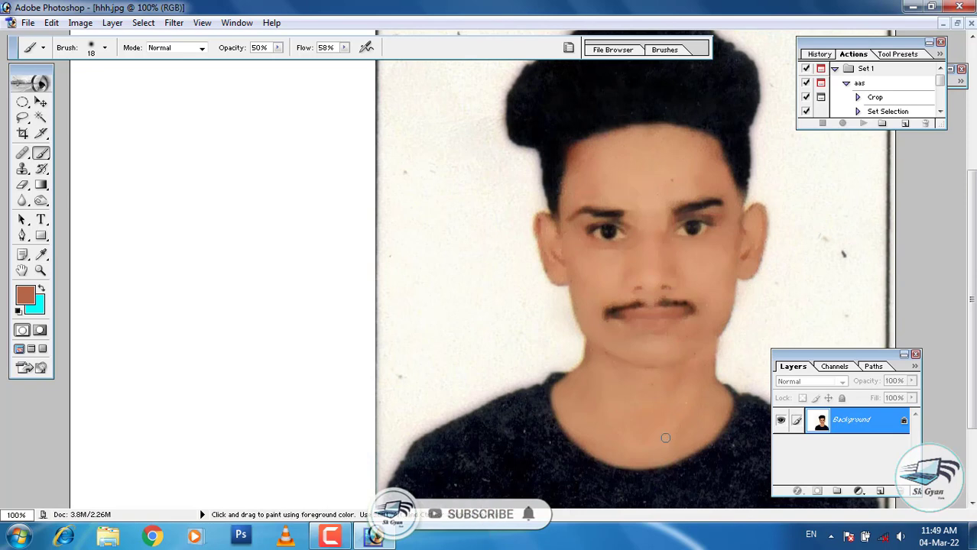
scroll(543, 421, down, 2)
scroll(576, 345, up, 3)
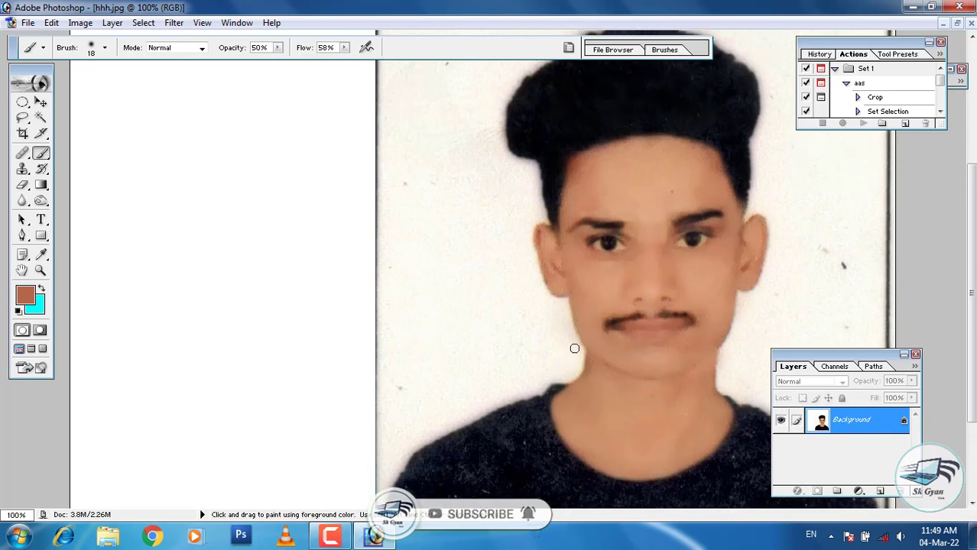
alt+click(542, 254)
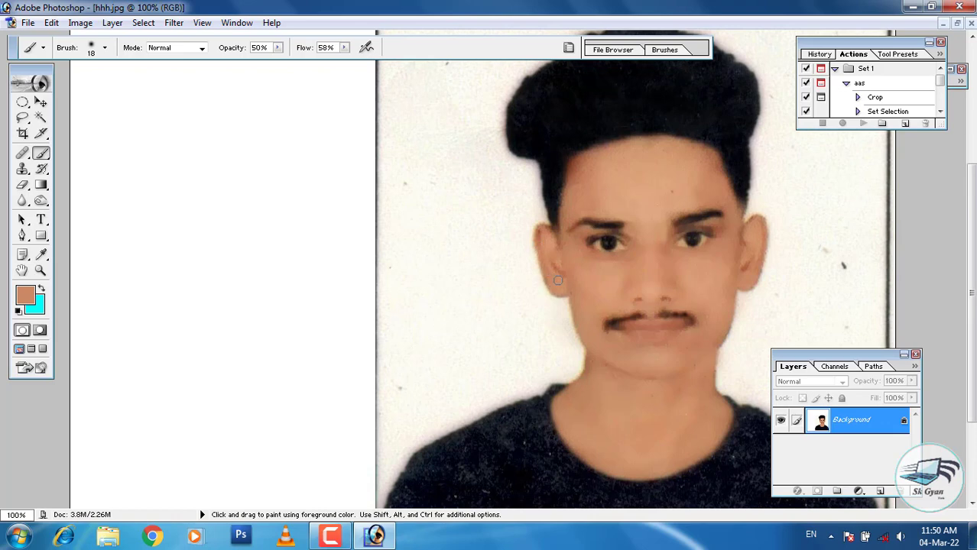
scroll(540, 236, up, 2)
scroll(565, 227, up, 2)
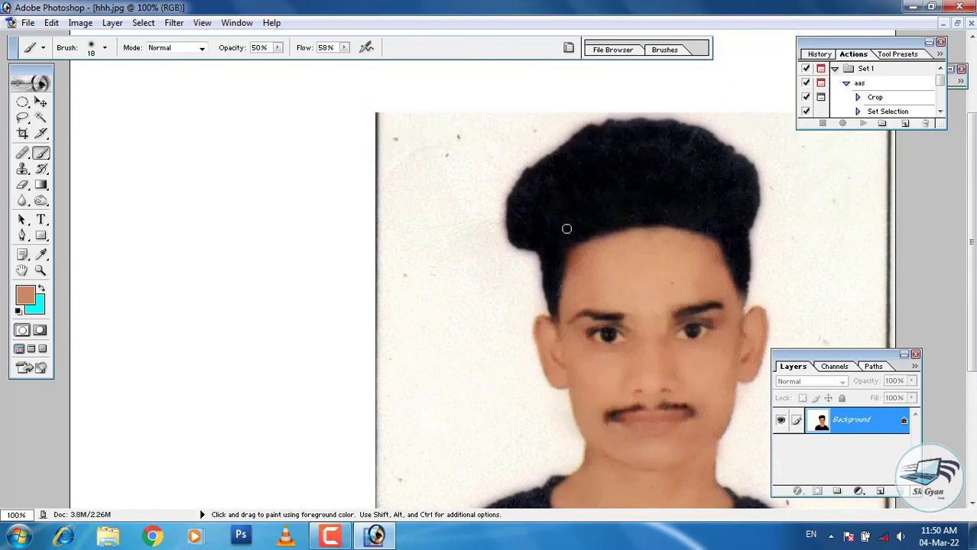
scroll(567, 227, up, 2)
scroll(467, 280, down, 1)
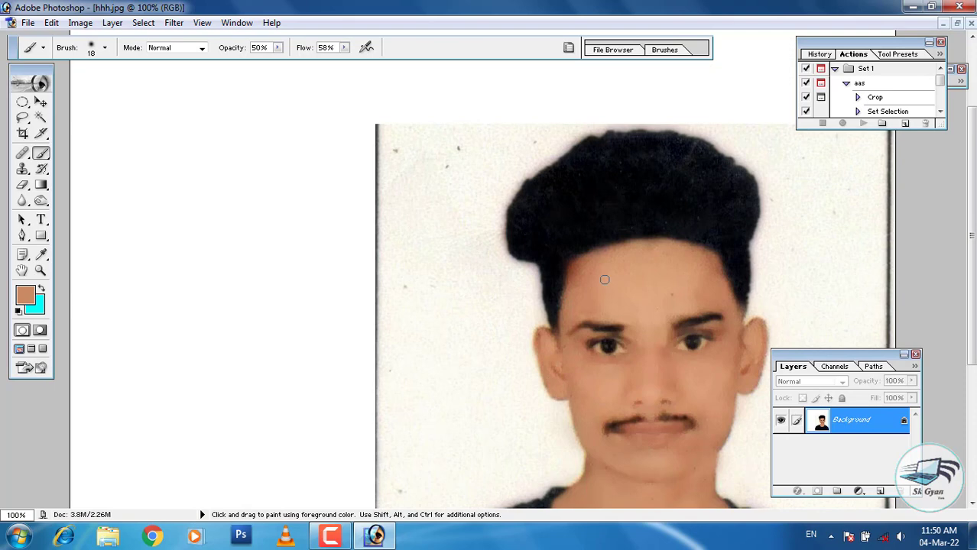
key(ctrl+minus)
key(ctrl+minus)
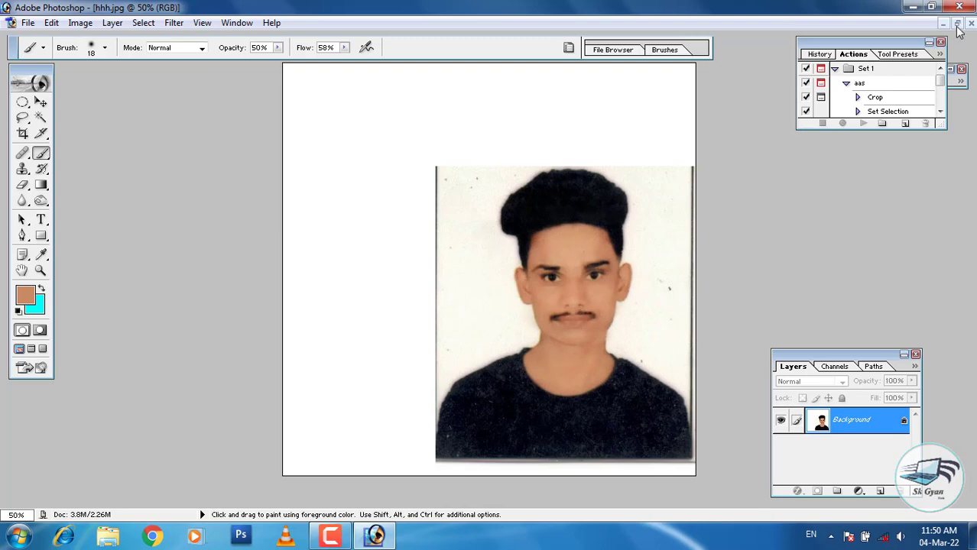
Step: Restore the document windows and place coat.png beside the photo, with the Move tool active
click(957, 23)
click(275, 494)
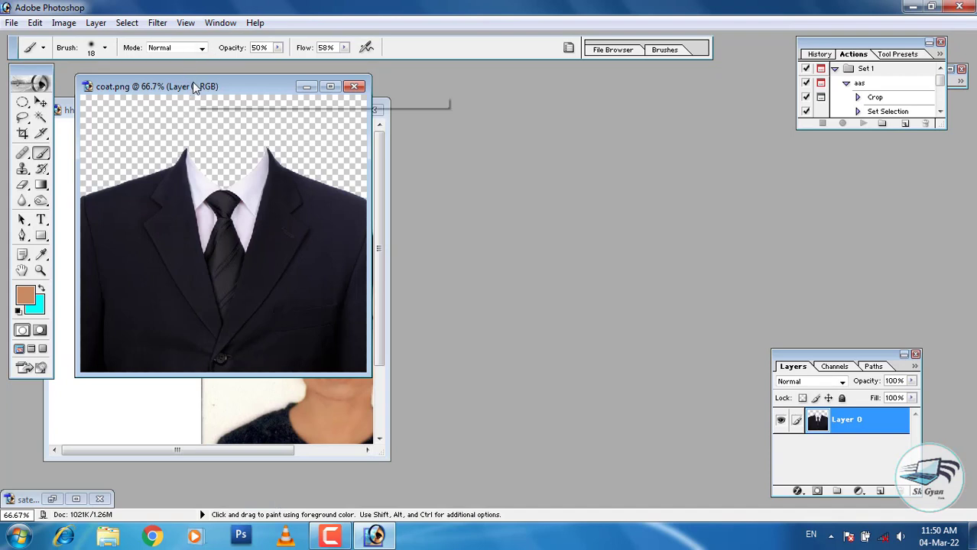
drag(183, 88, 522, 122)
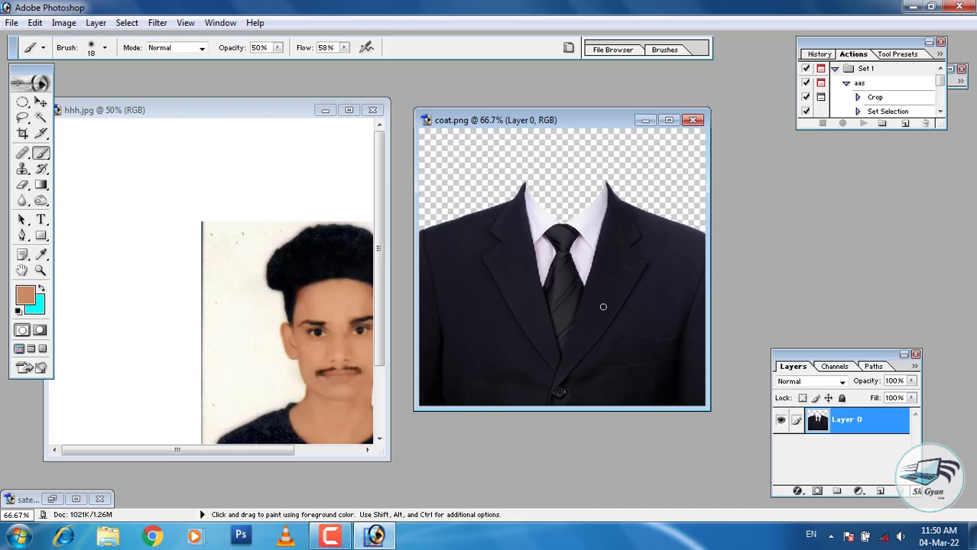
click(41, 101)
Step: Make hhh.jpg active, maximize it and set the zoom to 50%
click(313, 130)
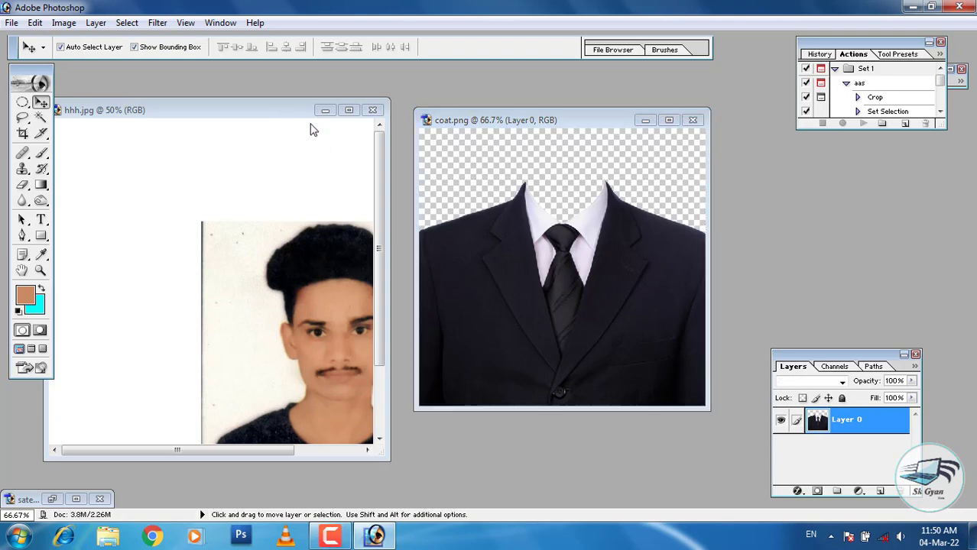
drag(306, 113, 420, 126)
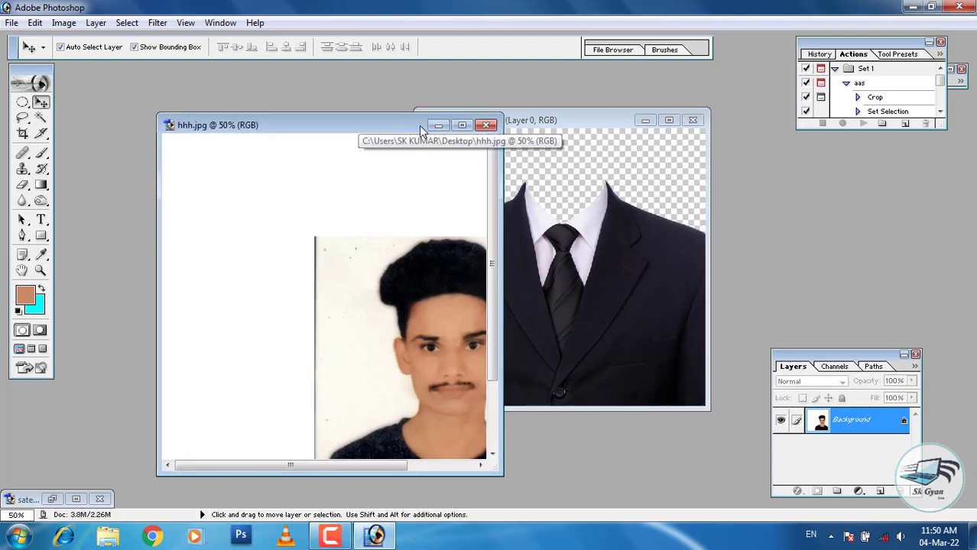
click(458, 125)
key(ctrl+plus)
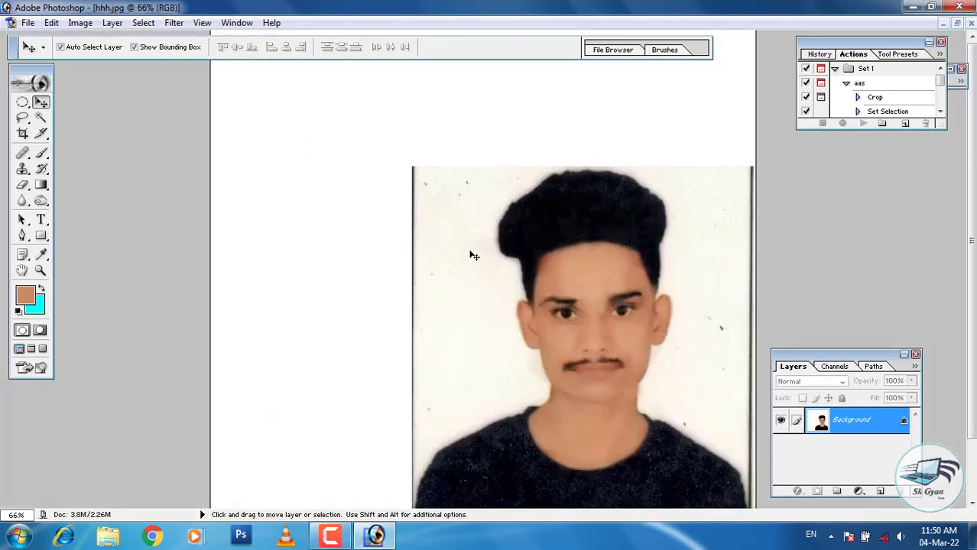
scroll(468, 291, down, 1)
scroll(467, 290, down, 1)
key(ctrl+minus)
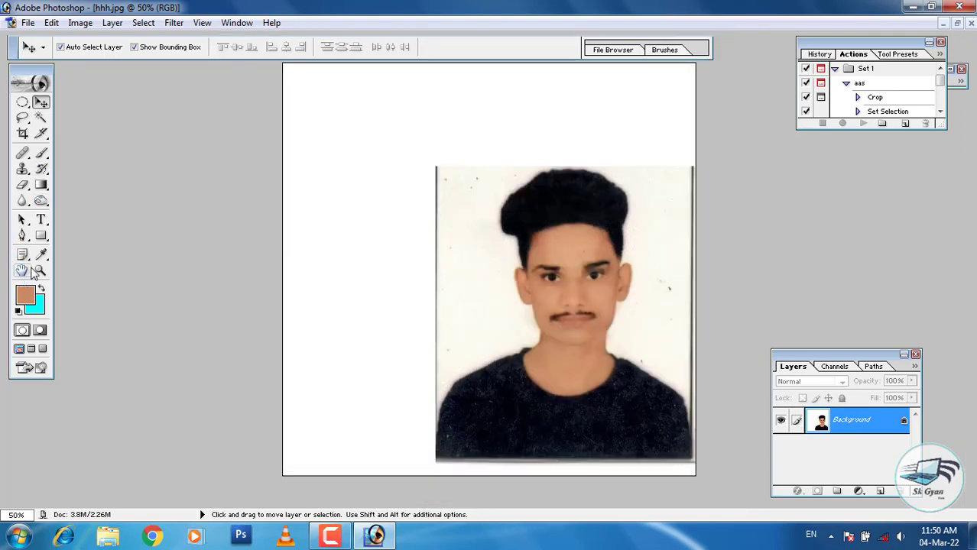
Step: Crop hhh.jpg tightly around the portrait, shrinking it to 1.7M, and zoom to check
click(22, 133)
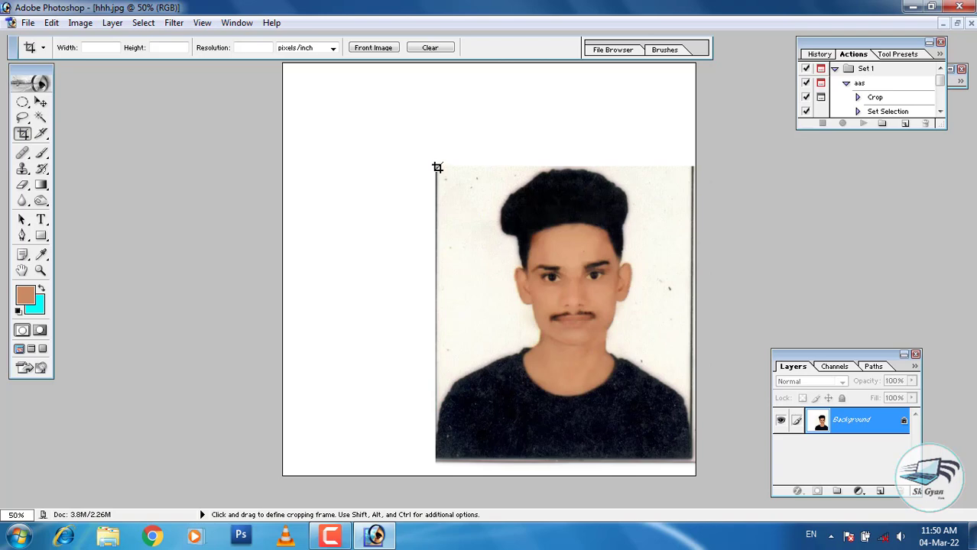
drag(437, 167, 692, 463)
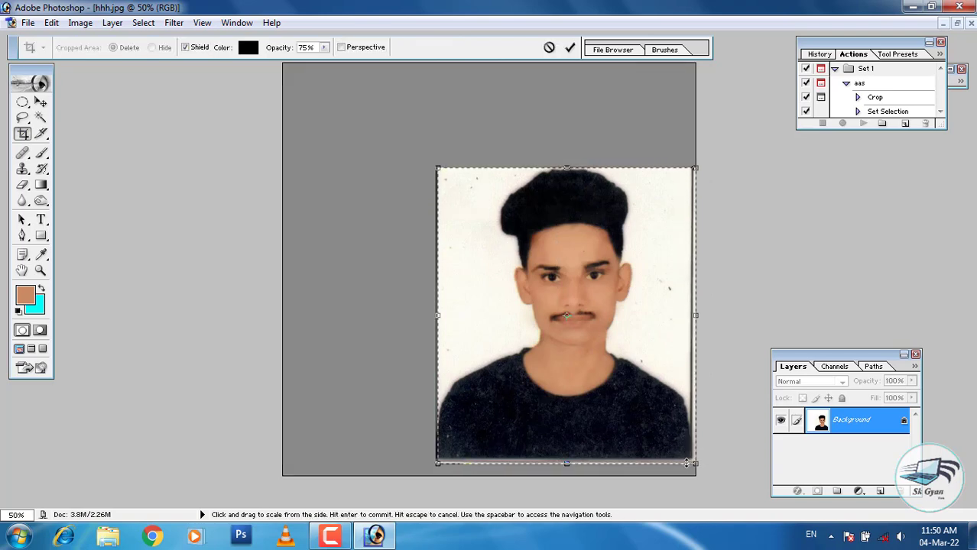
key(Return)
key(ctrl+plus)
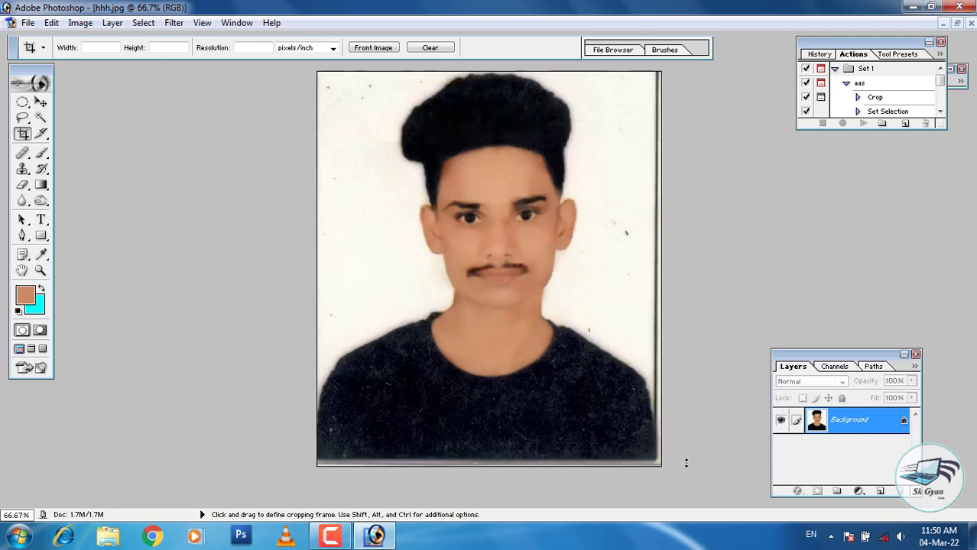
scroll(558, 340, down, 1)
scroll(459, 283, down, 1)
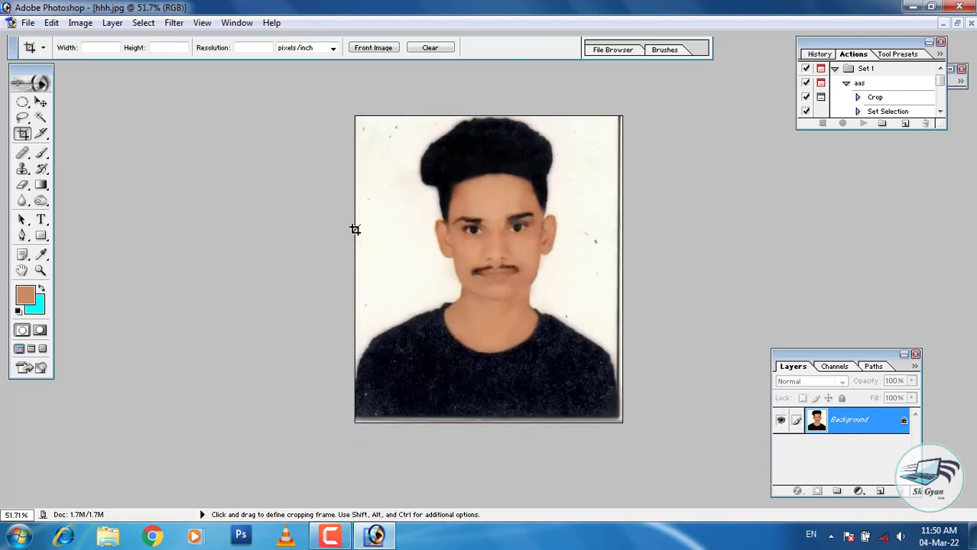
click(36, 120)
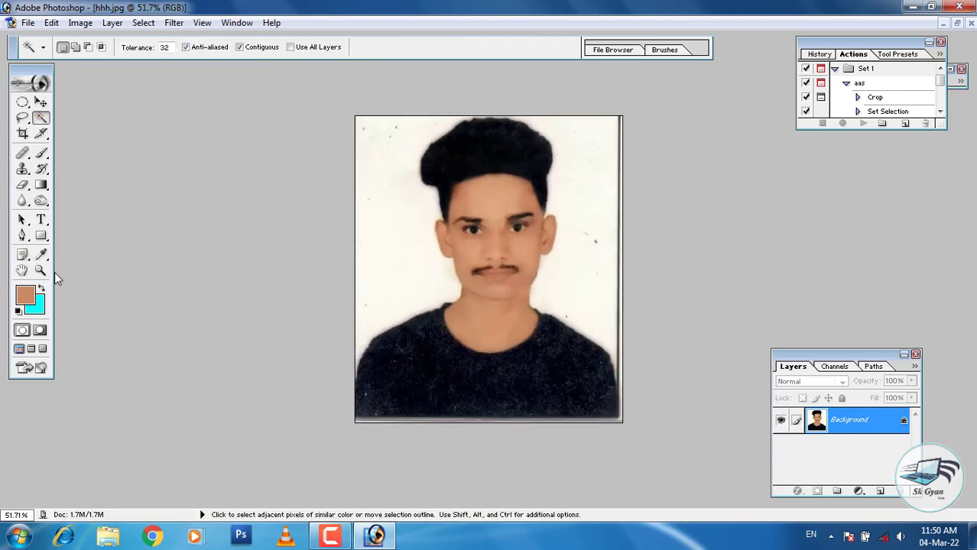
key(ctrl+plus)
scroll(648, 243, down, 3)
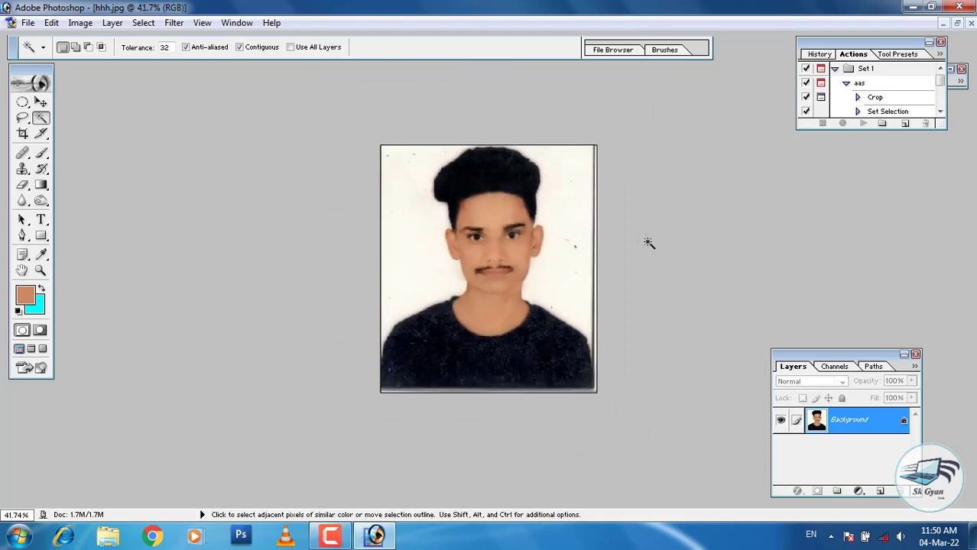
scroll(648, 243, up, 1)
scroll(649, 244, up, 1)
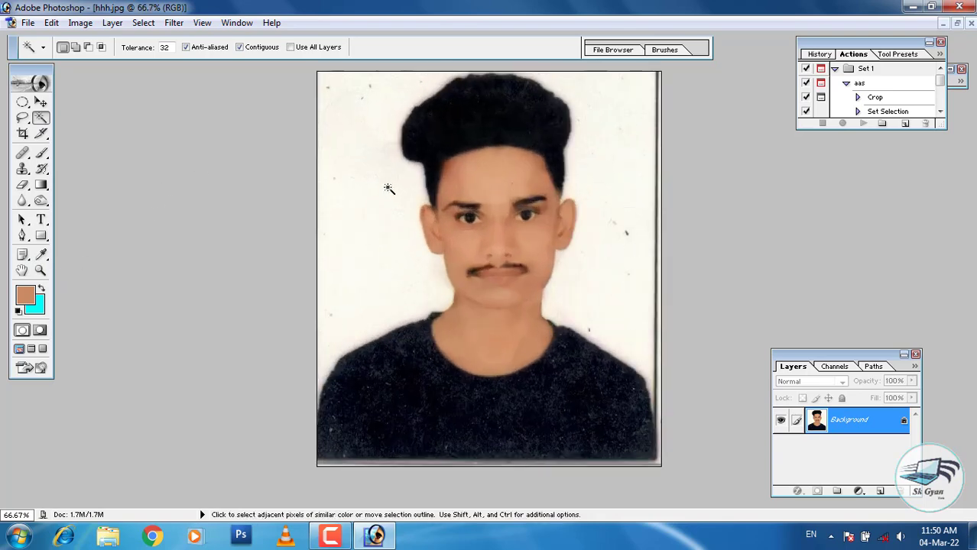
Step: Magic Wand-select the whole background and feather it by 40 pixels
click(387, 188)
shift+click(612, 247)
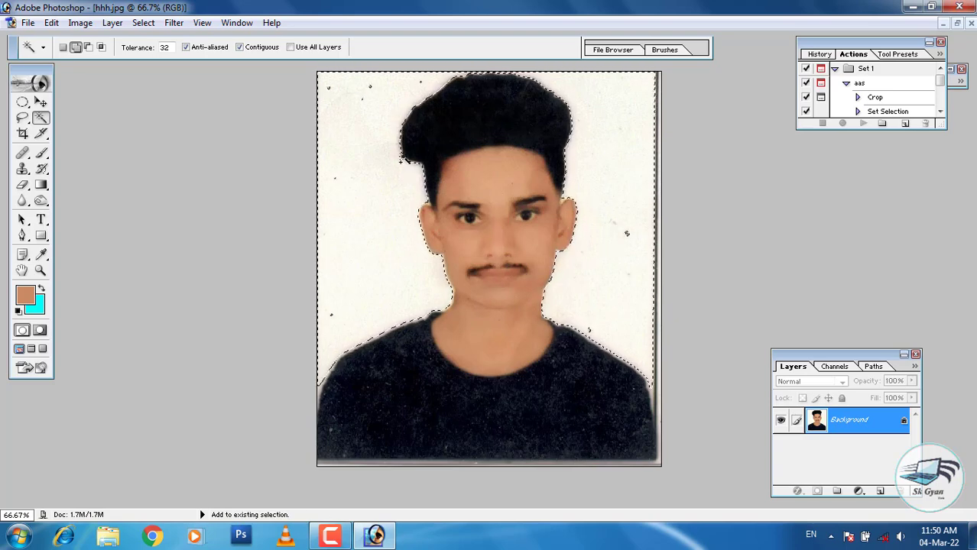
key(ctrl+alt+d)
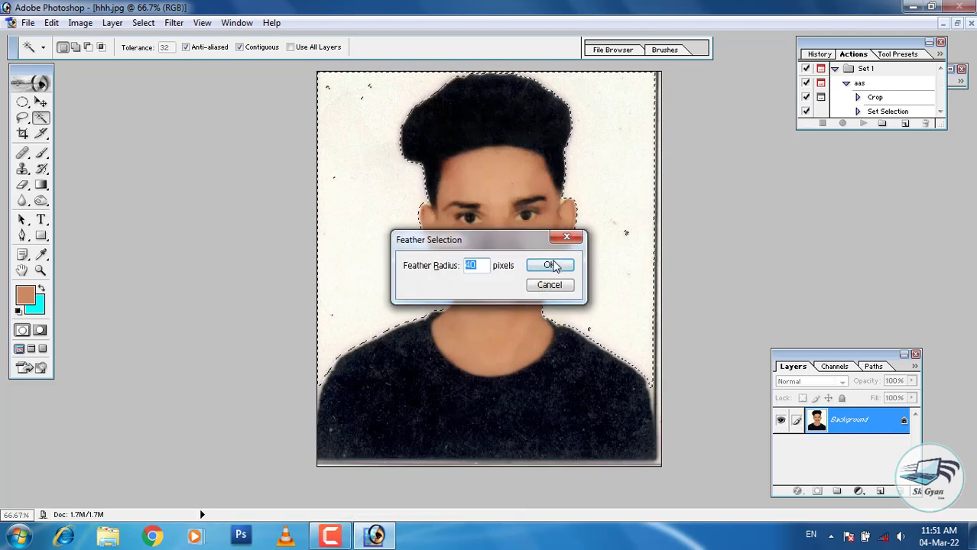
click(549, 265)
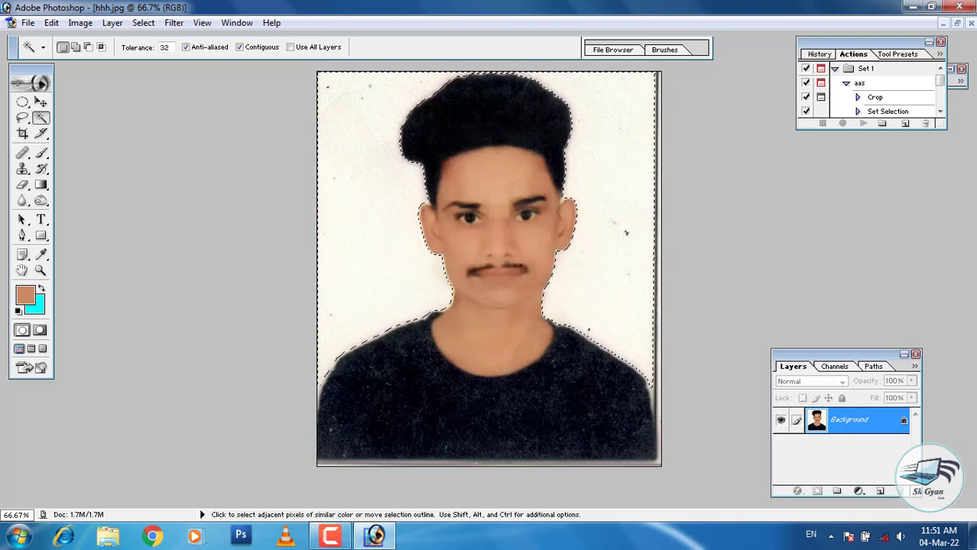
Step: Fill the feathered background with solid white, then deselect
key(Delete)
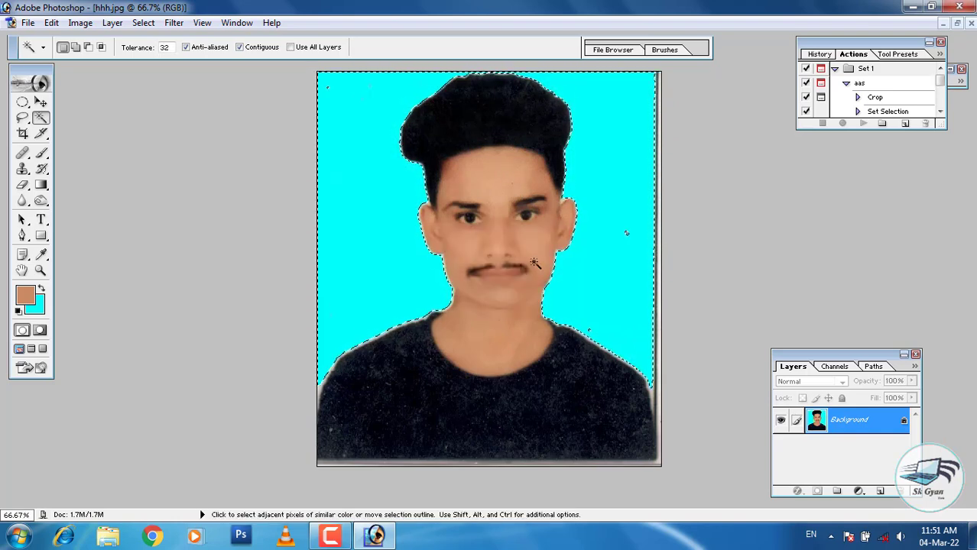
key(i)
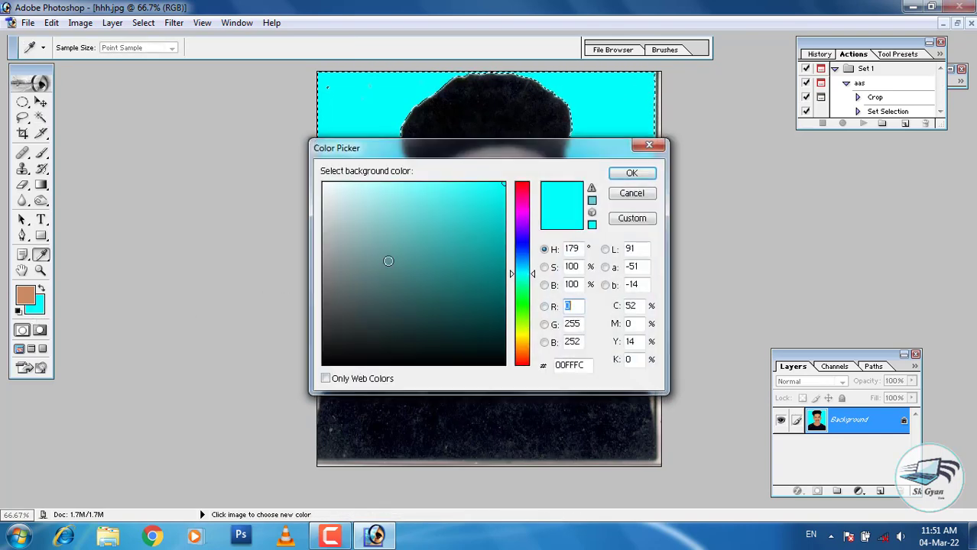
click(629, 173)
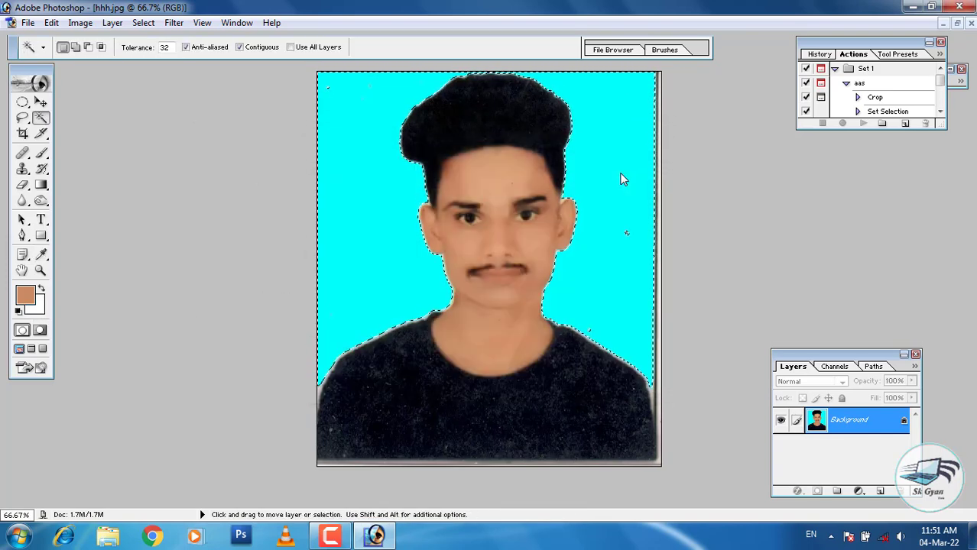
key(ctrl+BackSpace)
key(ctrl+BackSpace)
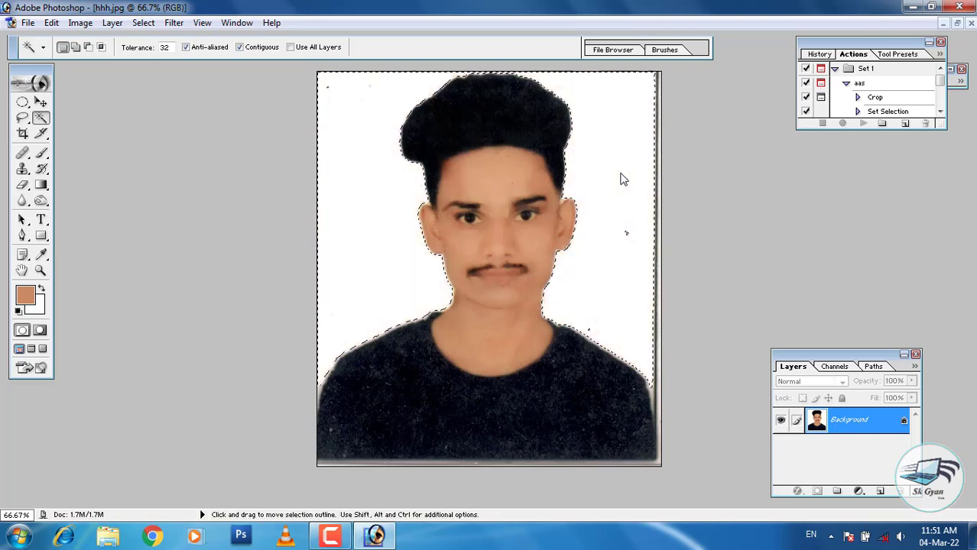
key(ctrl+d)
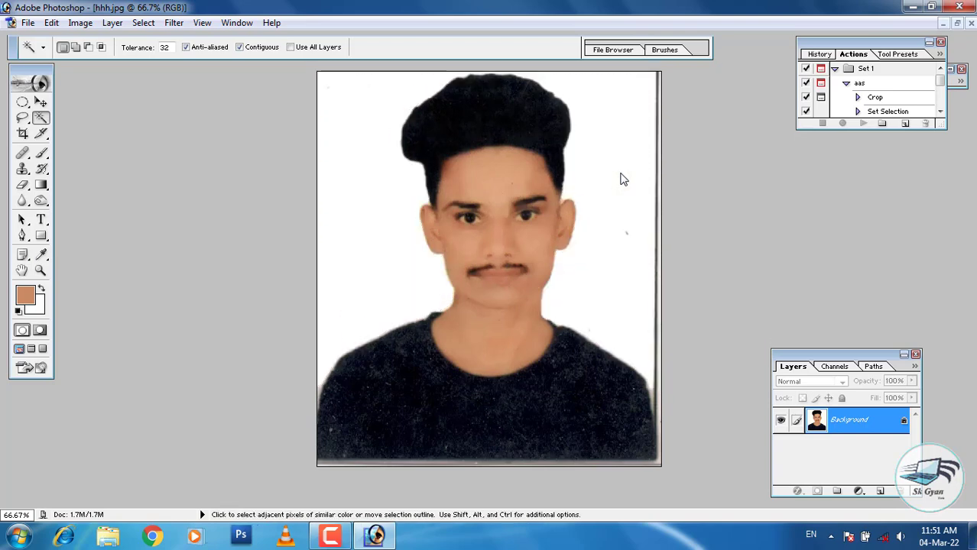
Step: Float the document windows and create a new blank Untitled-1 document
click(958, 24)
click(568, 119)
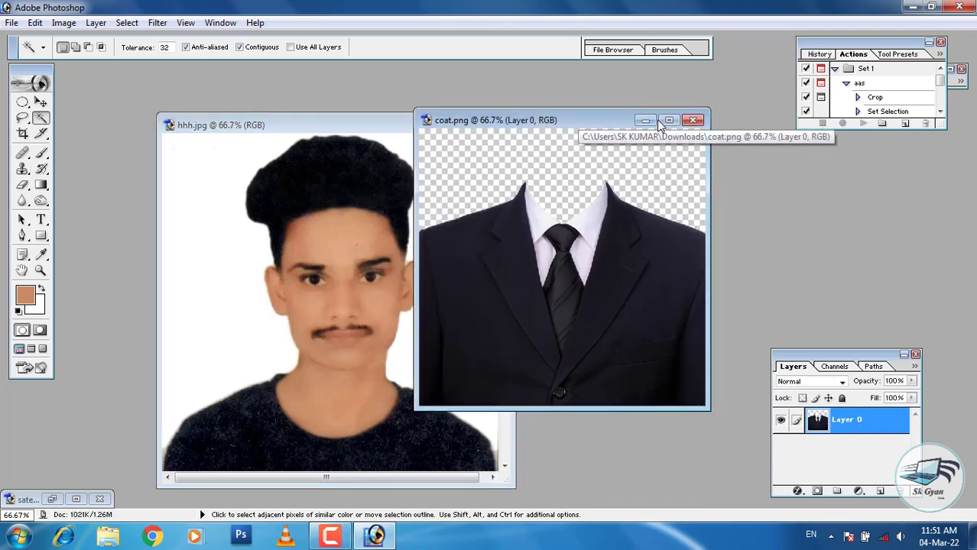
click(11, 23)
click(31, 39)
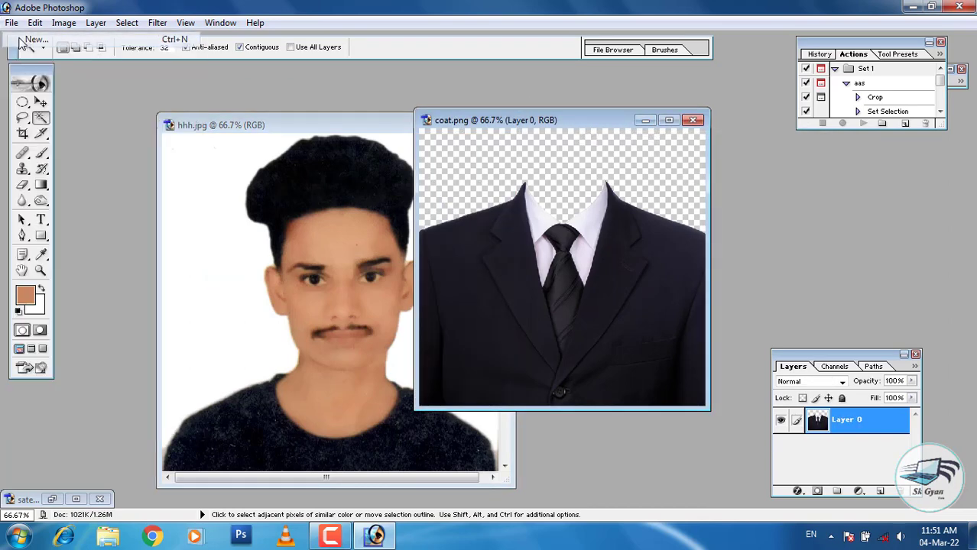
click(604, 180)
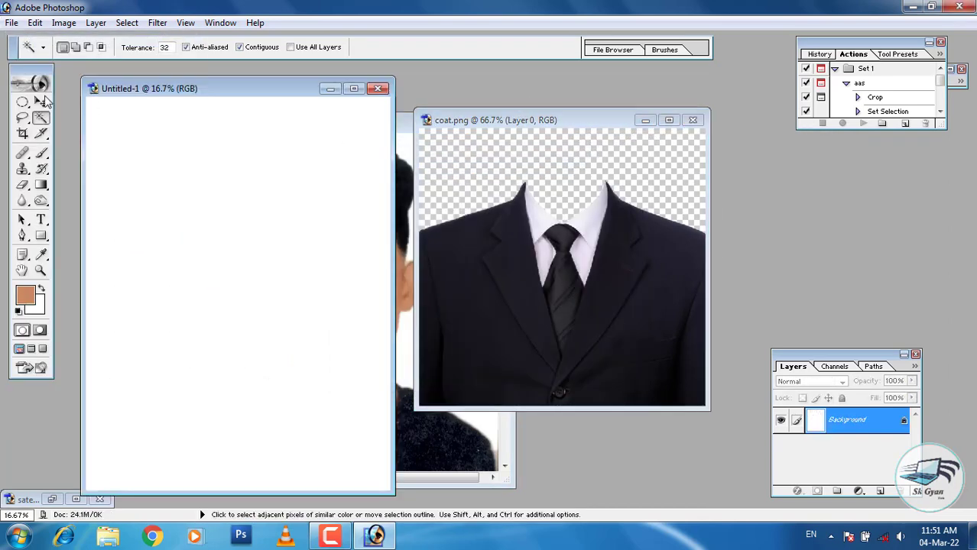
Step: Drag the hhh.jpg portrait and the coat.png suit into Untitled-1 as Layers 1 and 2
click(41, 102)
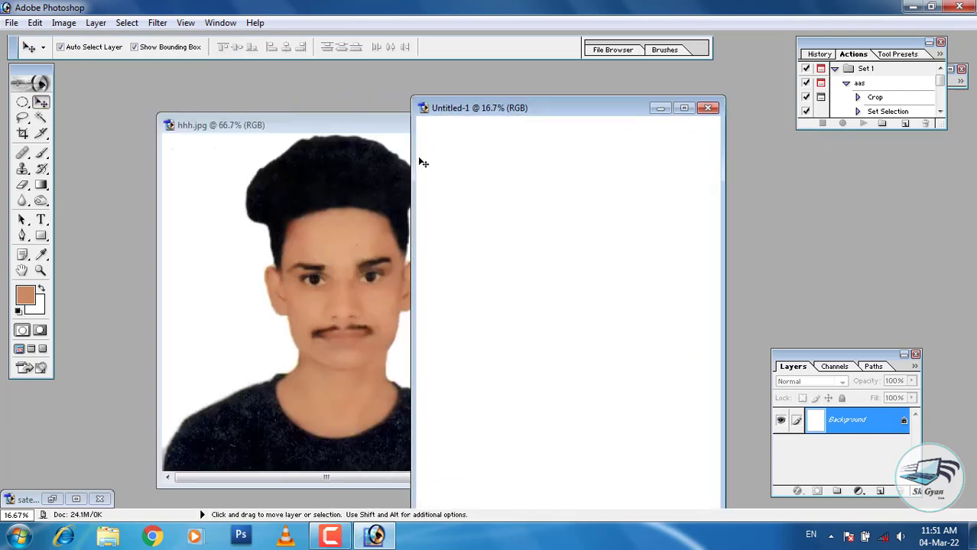
click(356, 190)
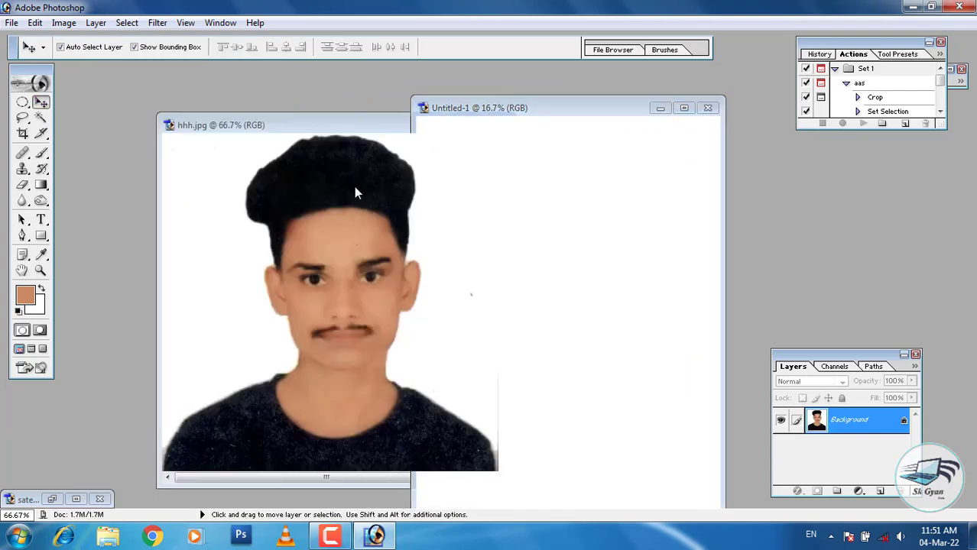
drag(353, 186, 640, 219)
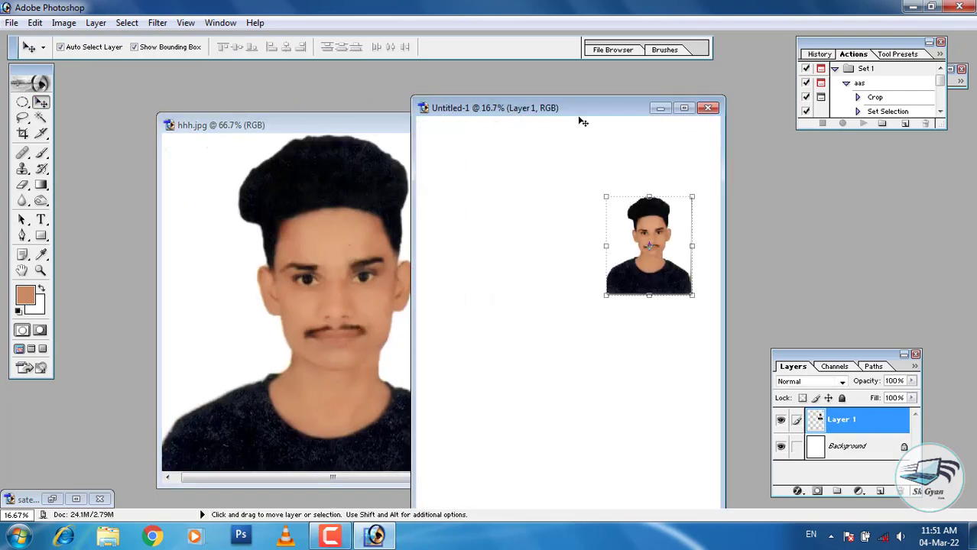
drag(578, 108, 326, 108)
click(621, 257)
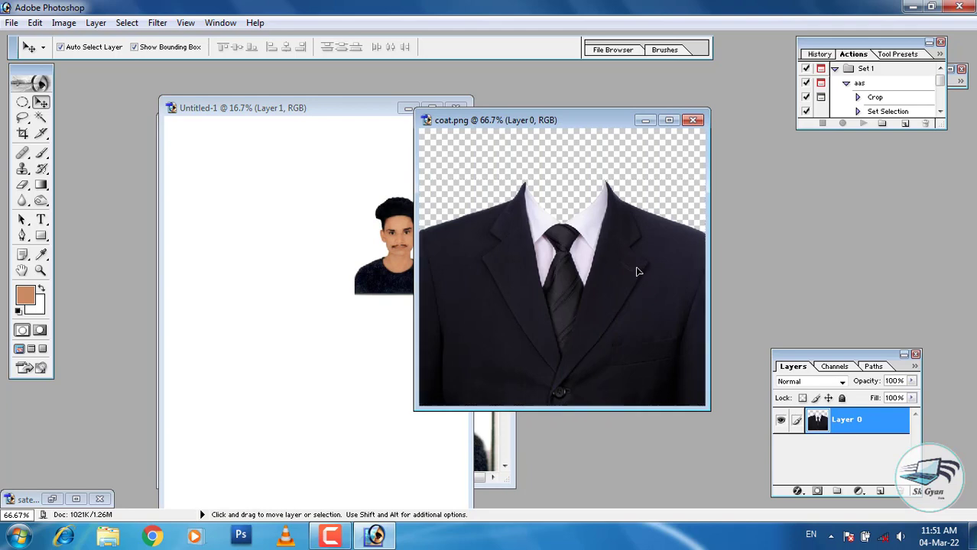
mouse_move(639, 271)
mouse_down()
mouse_move(375, 317)
mouse_move(401, 299)
mouse_up()
Step: Position the suit below the portrait and move the portrait down onto it
click(432, 108)
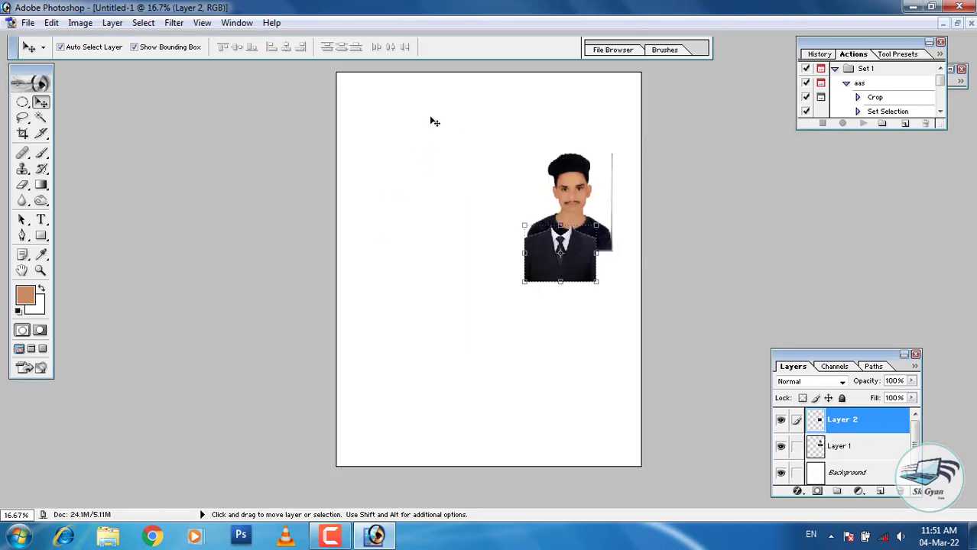
key(ctrl+plus)
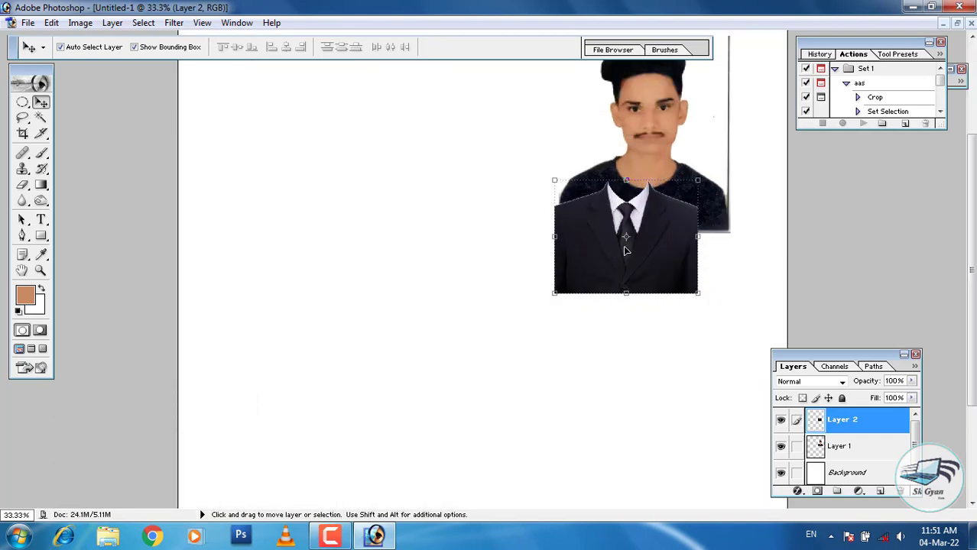
drag(624, 250, 588, 378)
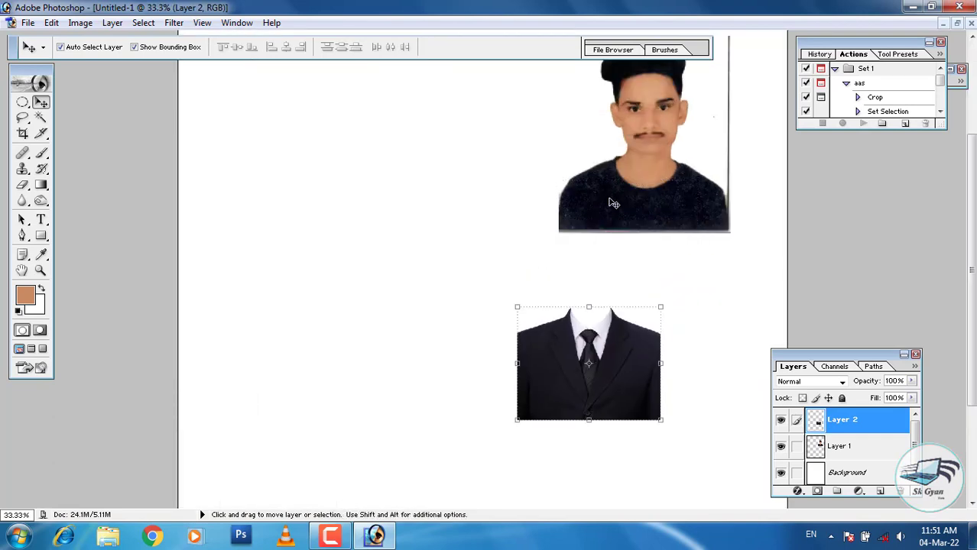
right_click(611, 203)
click(672, 196)
mouse_move(642, 173)
mouse_down()
mouse_move(588, 330)
mouse_move(587, 315)
mouse_up()
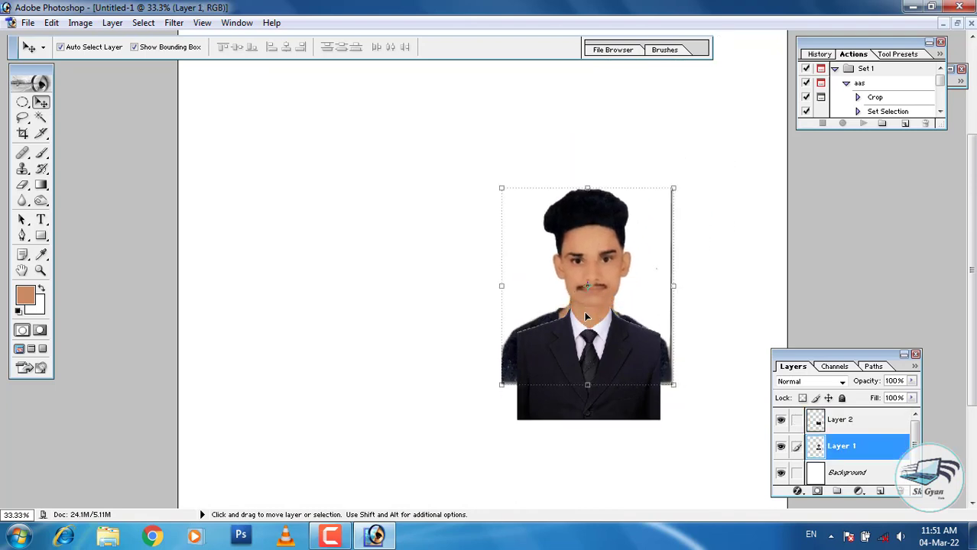
key(ctrl+plus)
key(ctrl+plus)
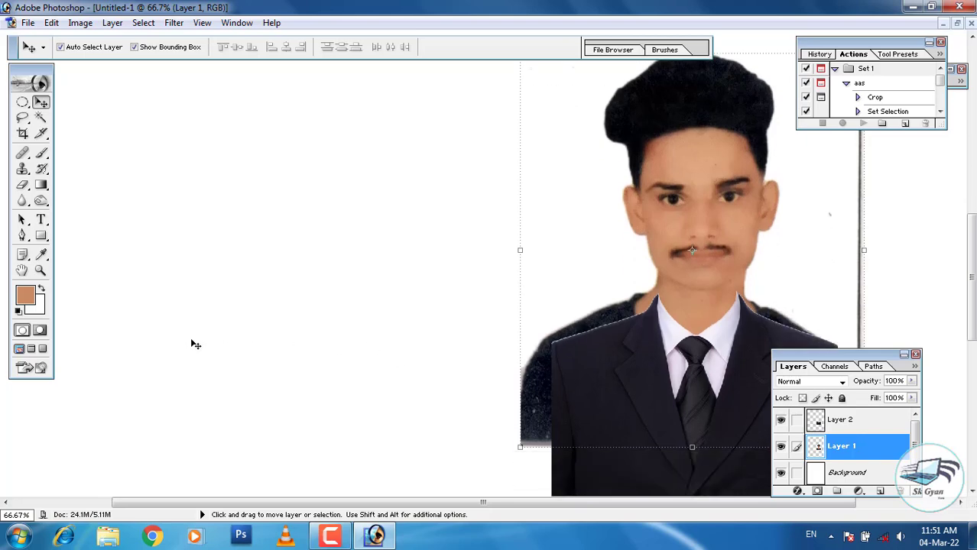
scroll(670, 354, down, 1)
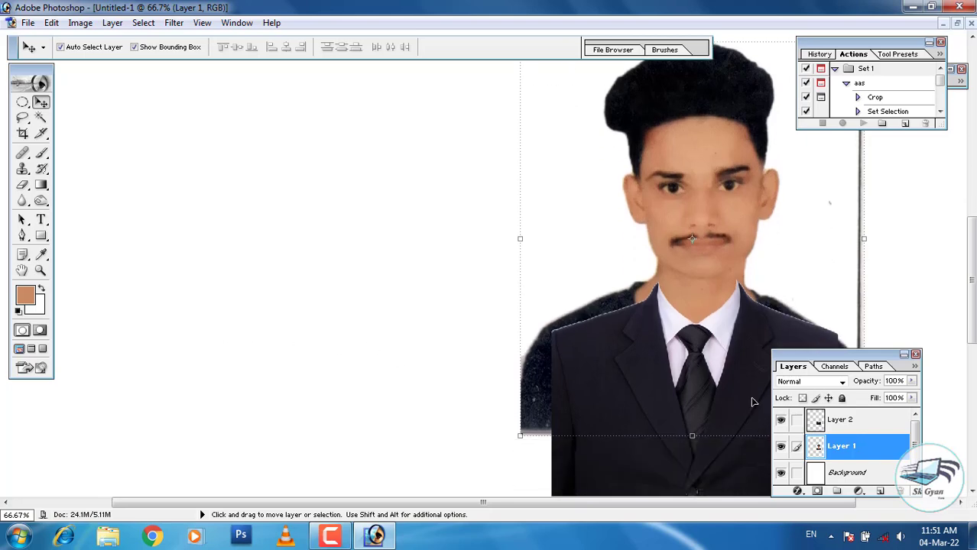
Step: Scale the suit layer to about 118.5% width, 105.7% height beneath the chin and commit
right_click(663, 387)
click(707, 392)
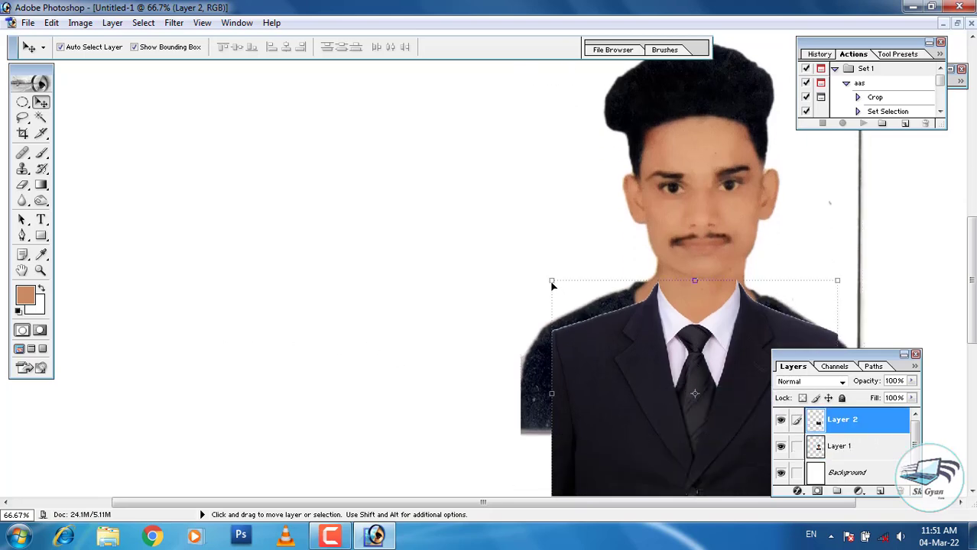
drag(549, 279, 524, 280)
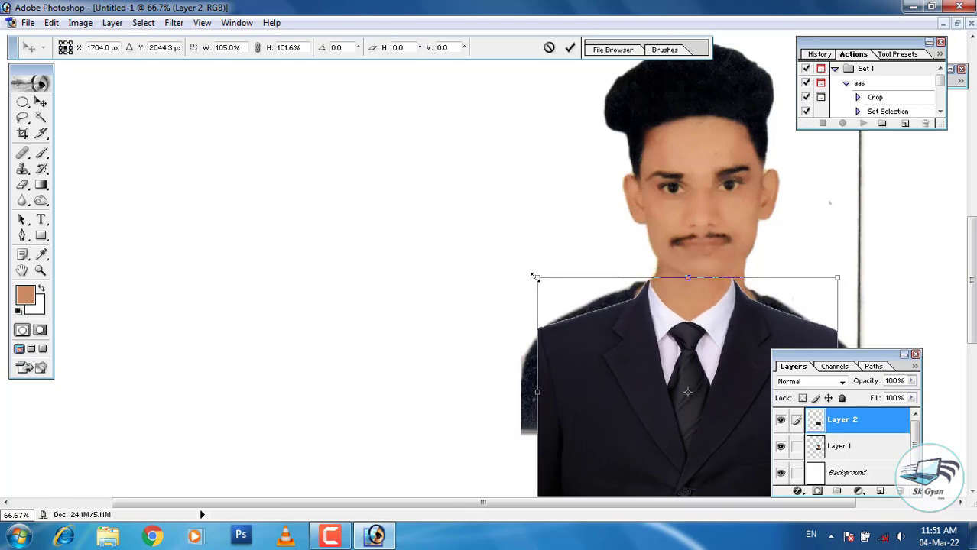
scroll(628, 296, down, 3)
drag(836, 301, 863, 301)
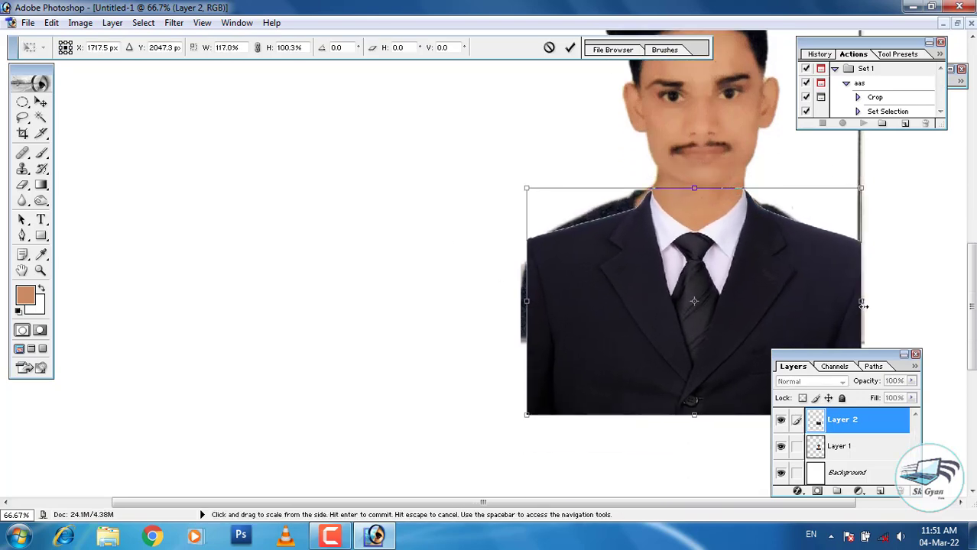
drag(691, 190, 693, 183)
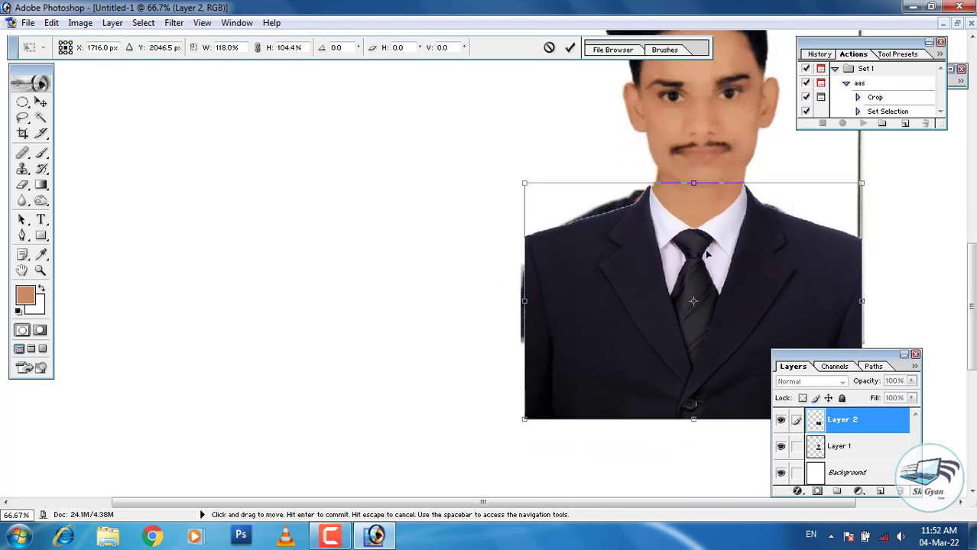
drag(862, 301, 865, 301)
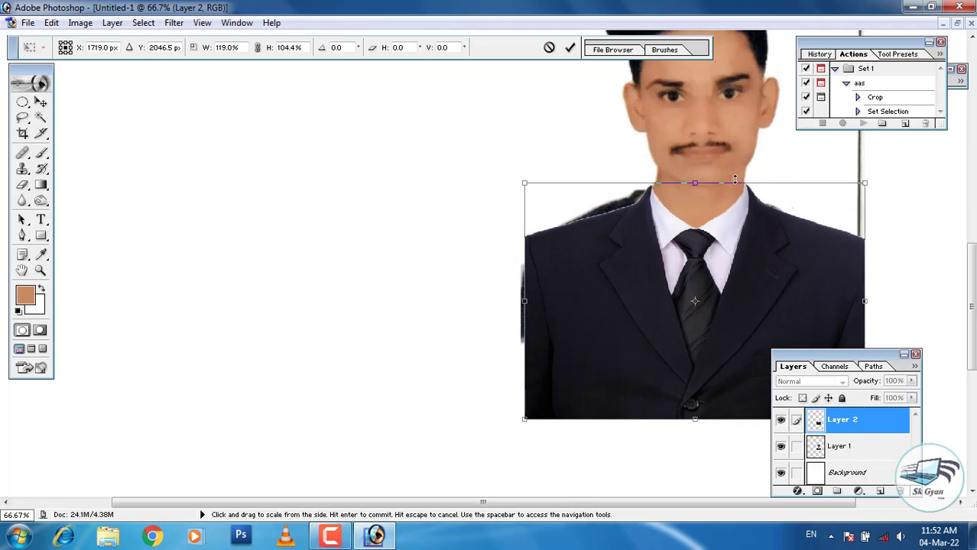
drag(735, 182, 735, 179)
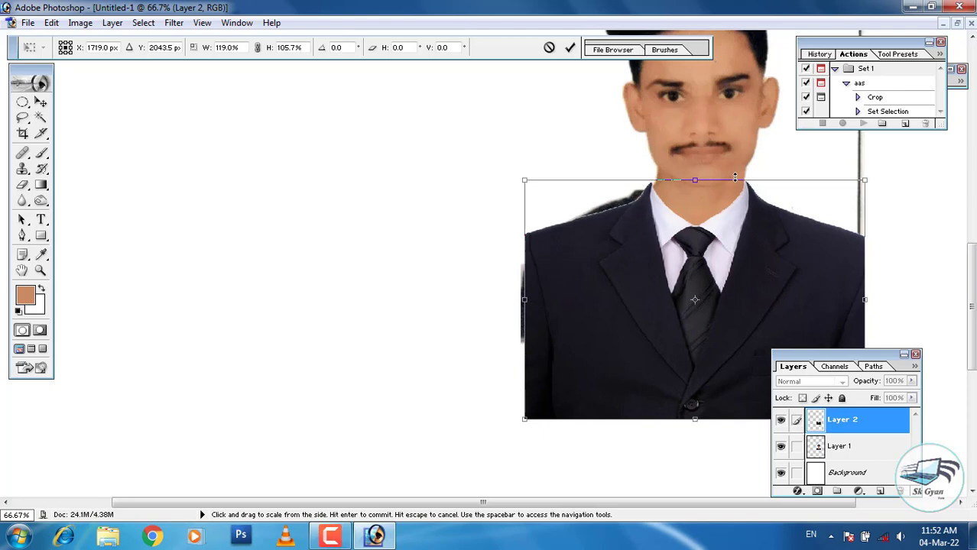
drag(764, 270, 762, 271)
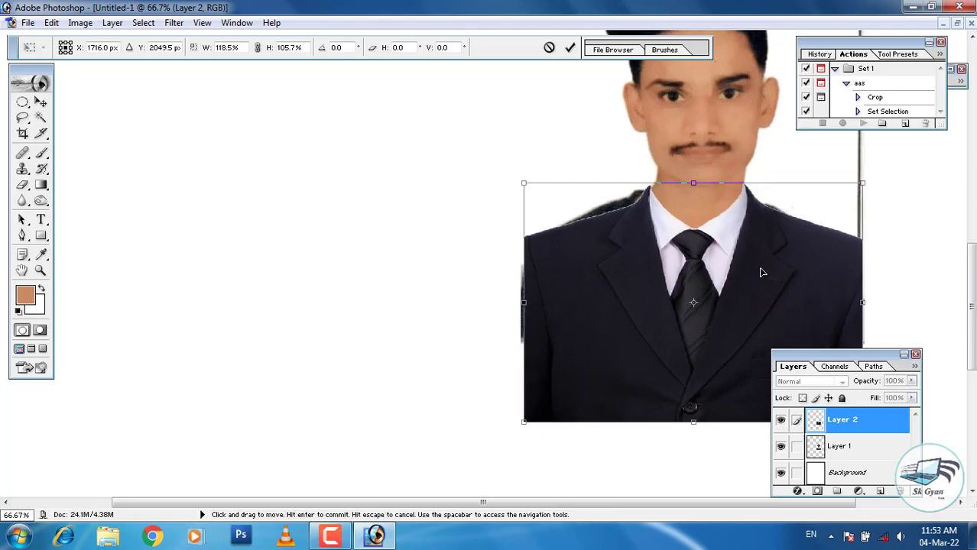
key(Return)
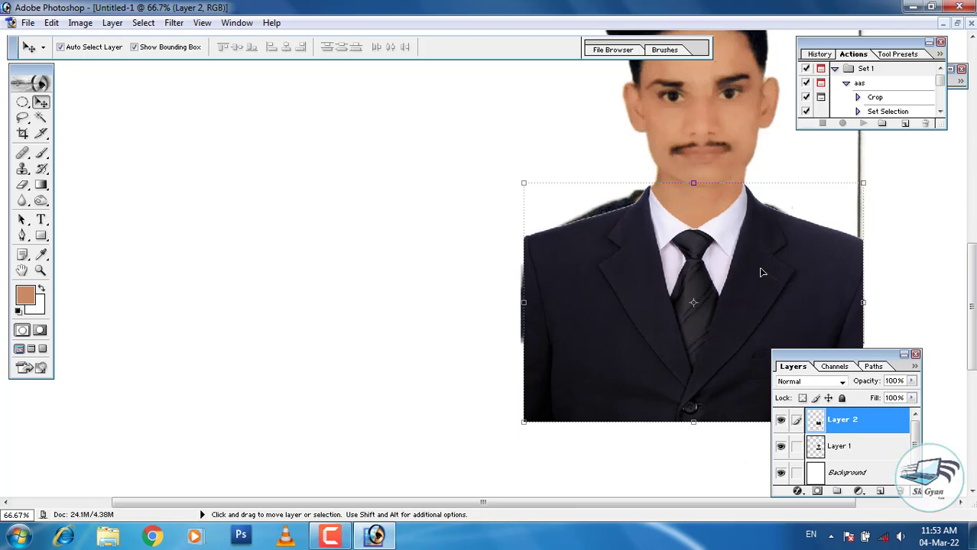
key(ctrl+plus)
Step: Crop the canvas to a frame around the whole portrait-and-suit photo
key(ctrl+minus)
key(ctrl+minus)
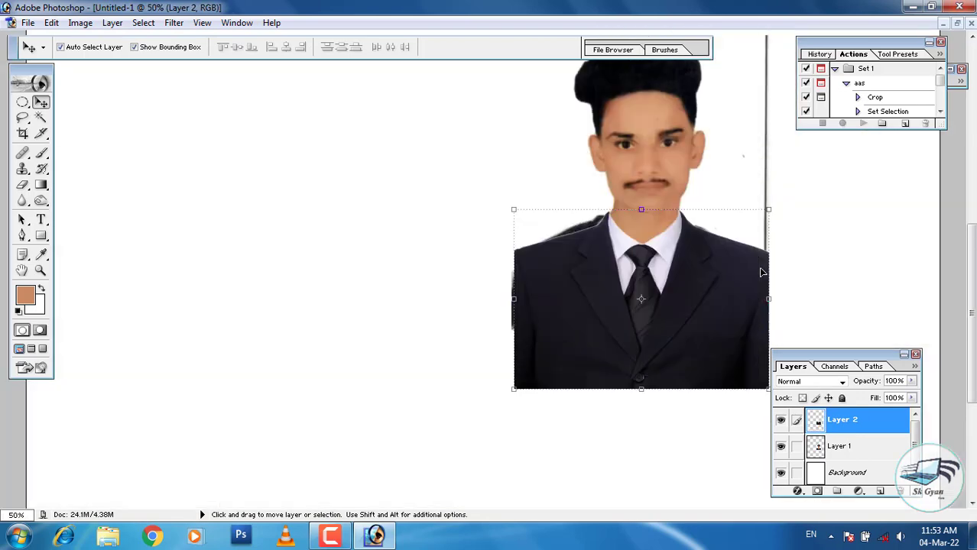
key(ctrl+minus)
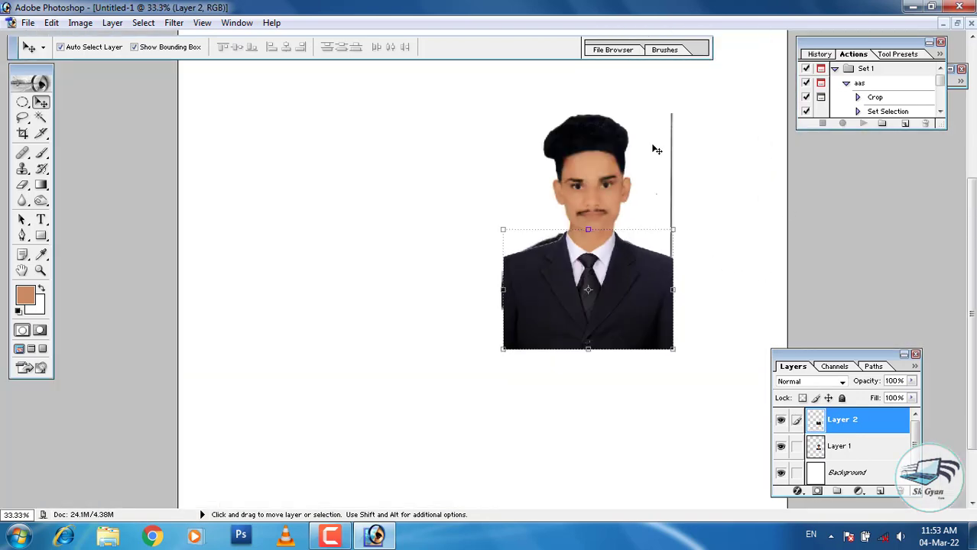
click(22, 133)
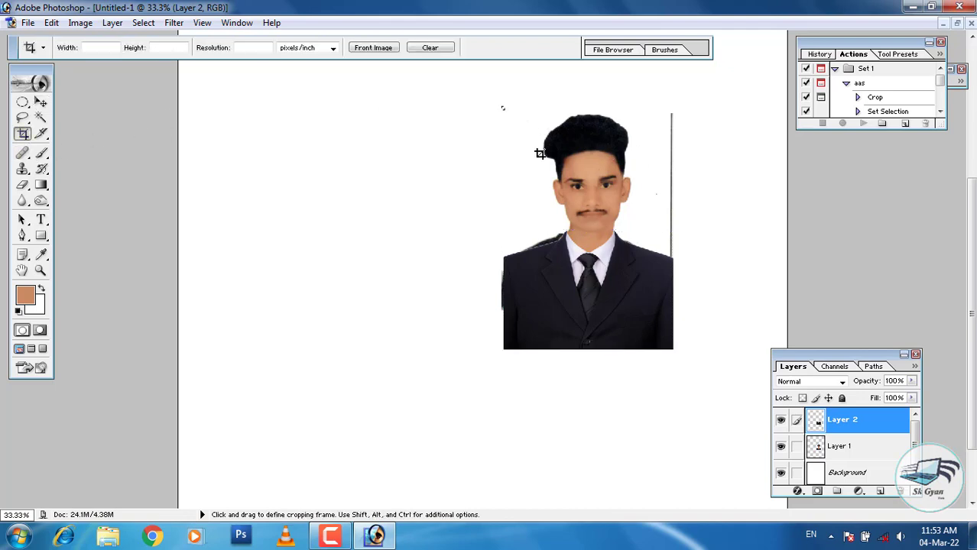
drag(502, 107, 670, 342)
drag(670, 342, 671, 346)
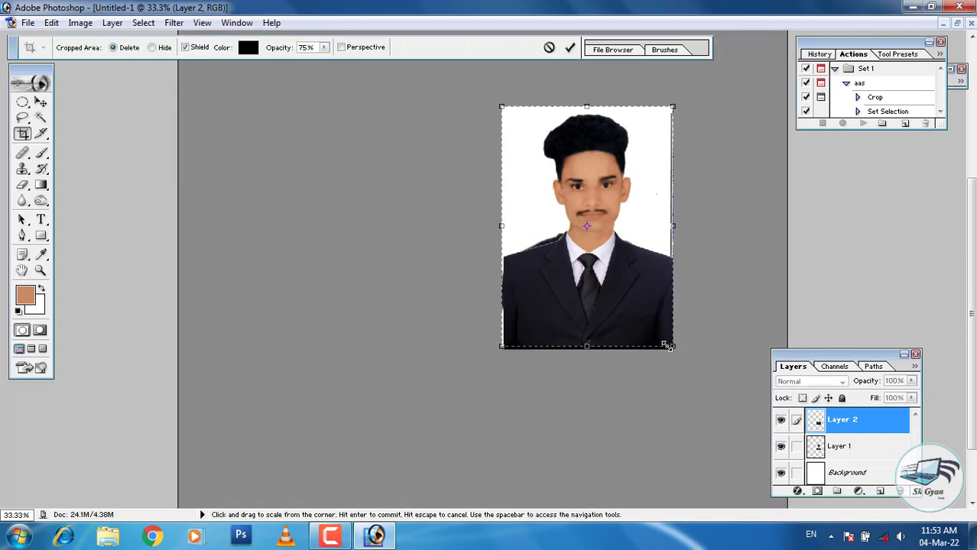
key(Return)
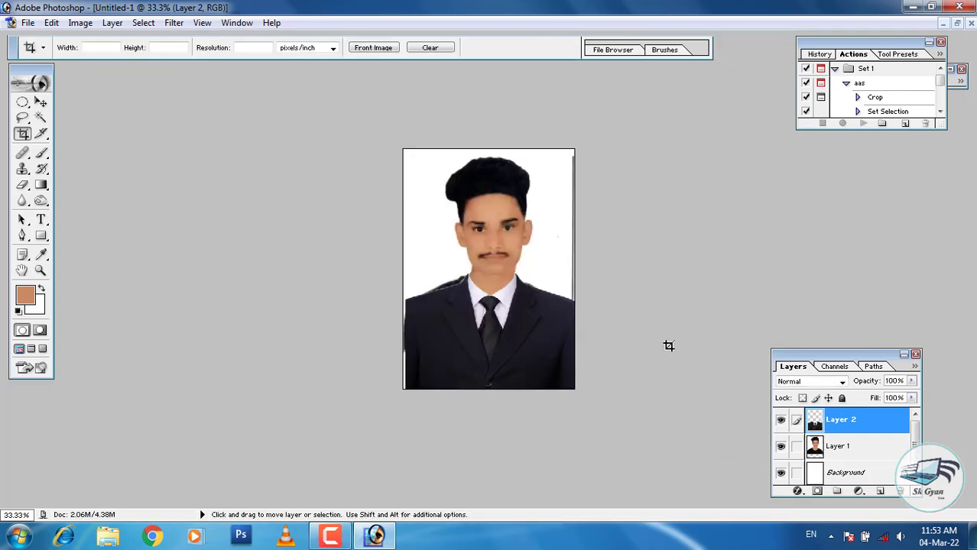
Step: Apply a second, tighter crop over the portrait, nudged slightly right
key(ctrl+plus)
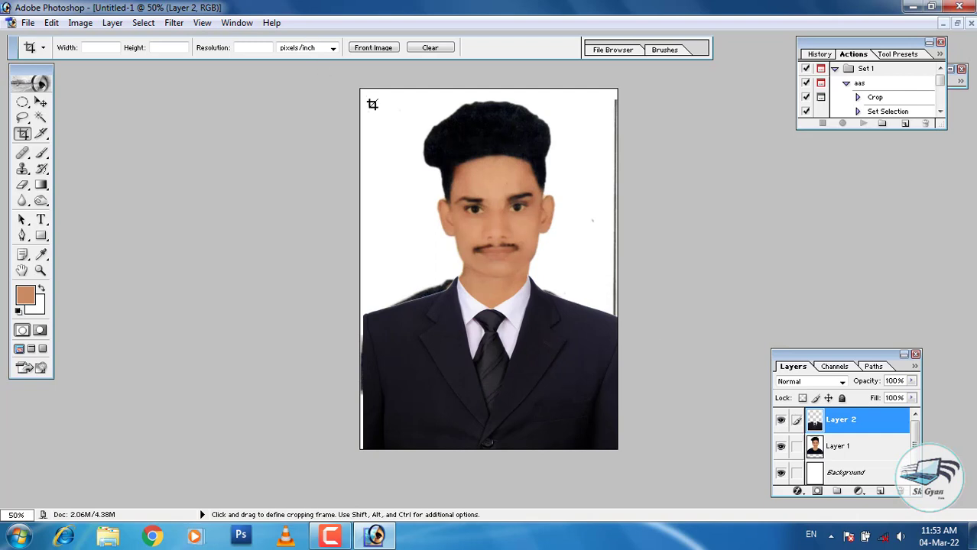
drag(443, 171, 608, 439)
drag(607, 440, 610, 443)
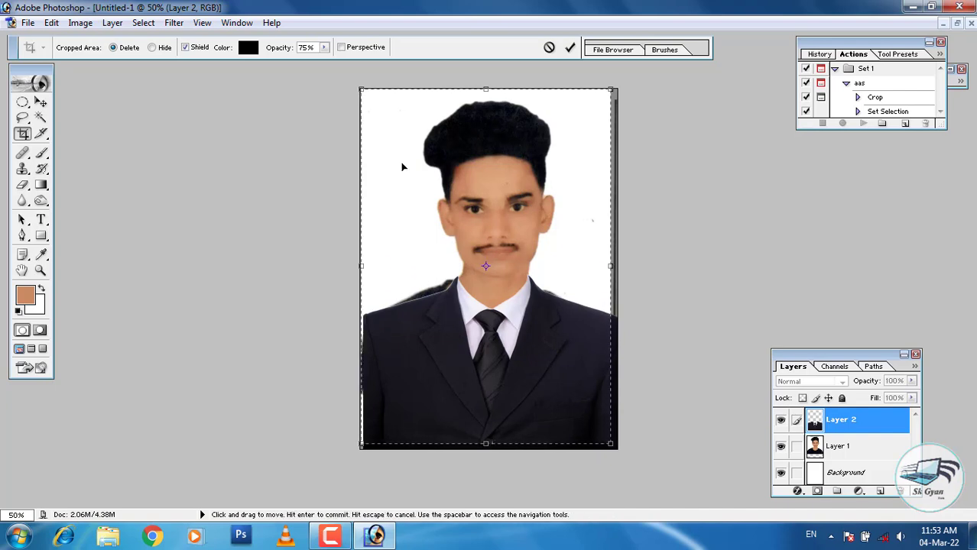
key(Right)
key(Right)
key(Right)
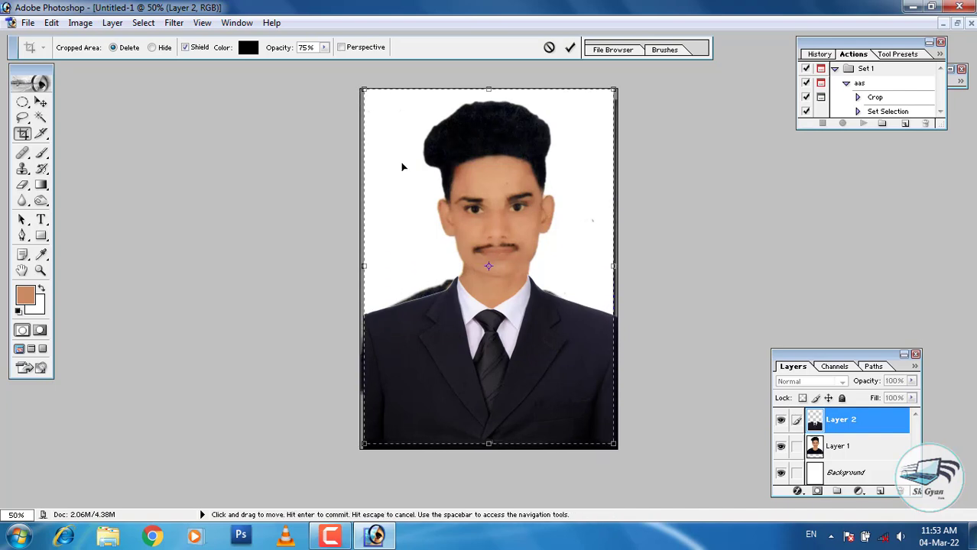
key(Return)
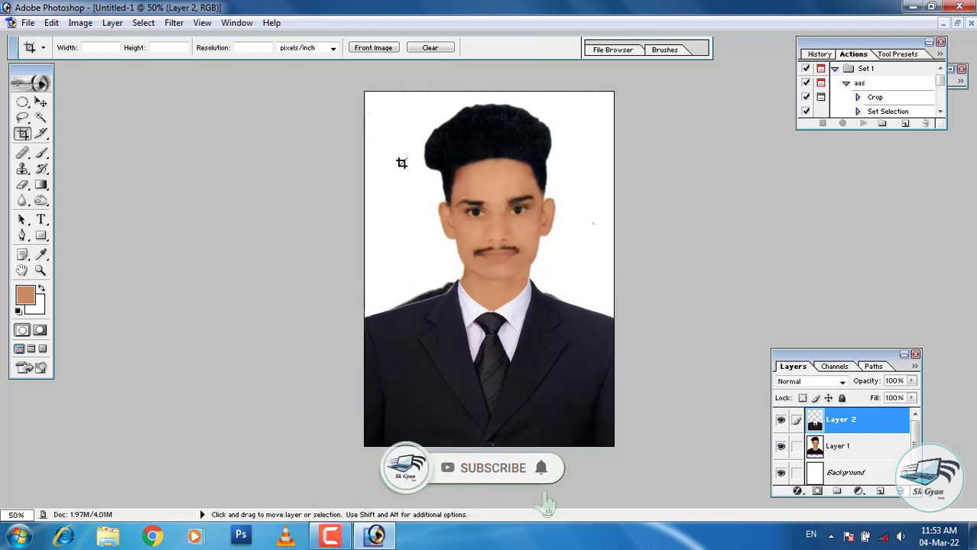
Step: Widen Layer 1 to about 102.2% width from both sides and apply the transform
key(ctrl+plus)
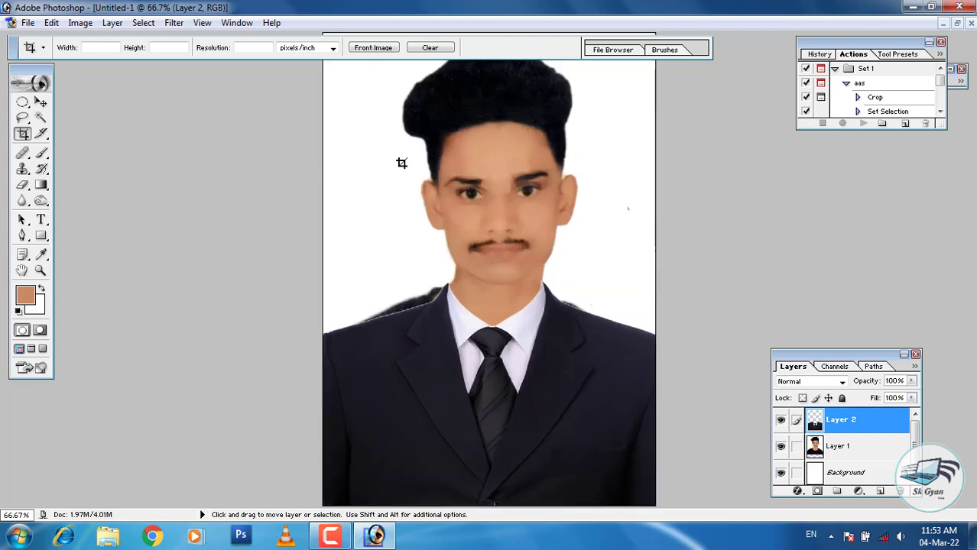
key(ctrl+plus)
click(841, 446)
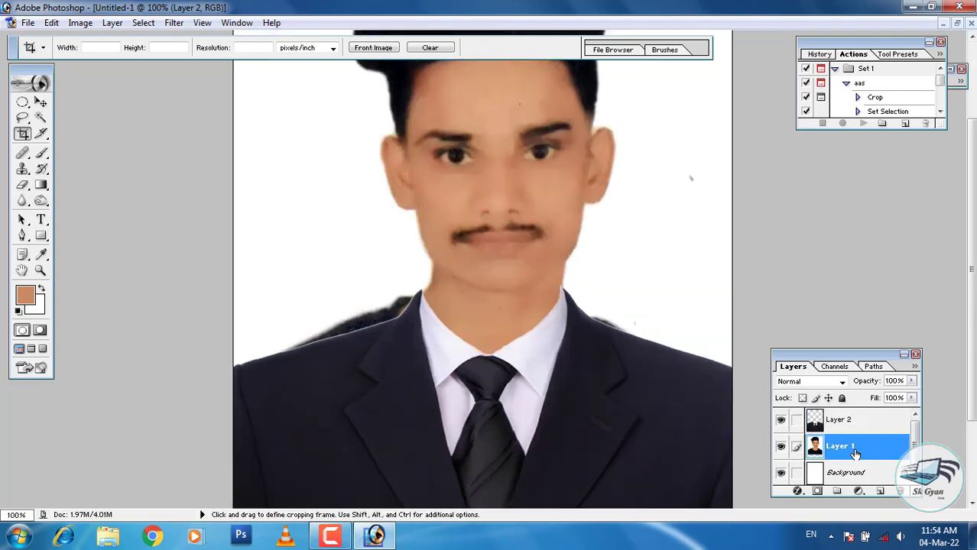
click(40, 101)
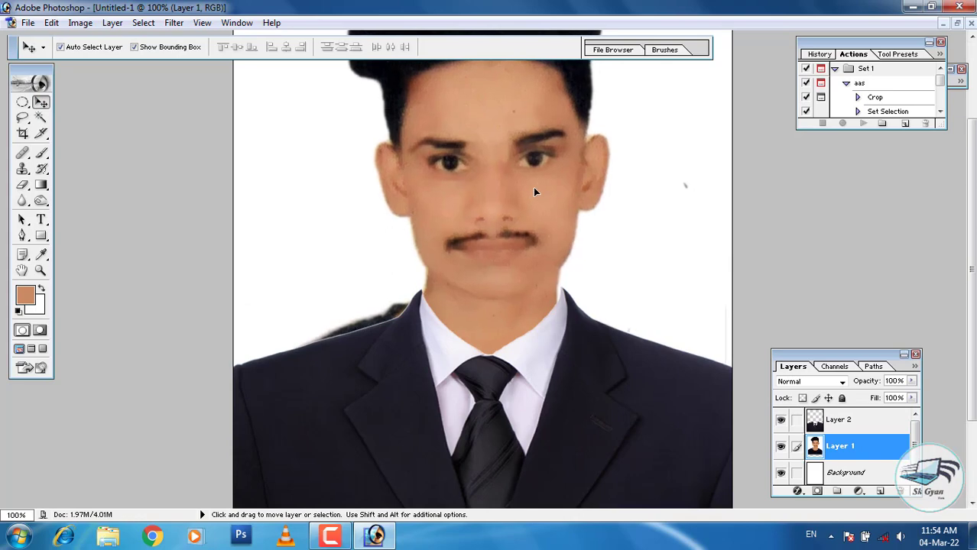
key(ctrl+t)
drag(725, 239, 731, 239)
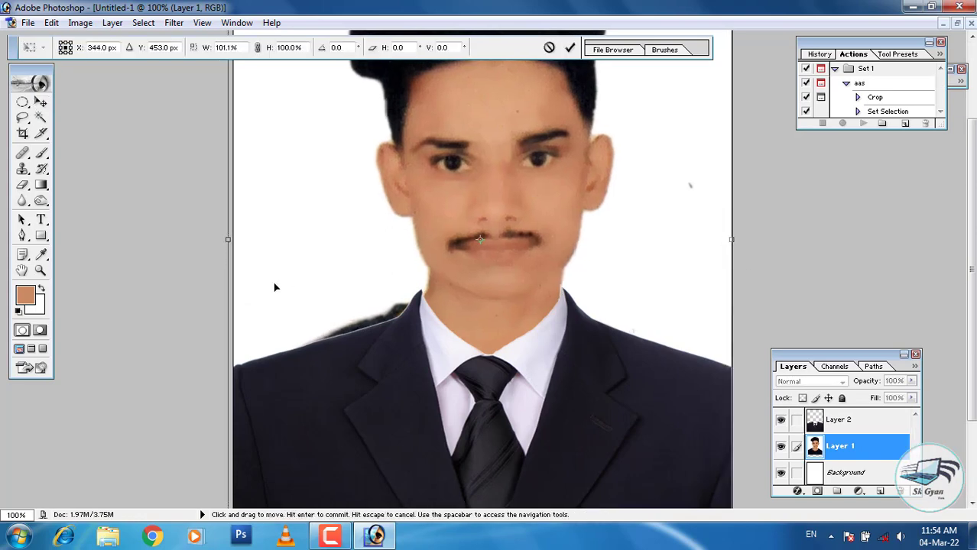
drag(228, 240, 225, 240)
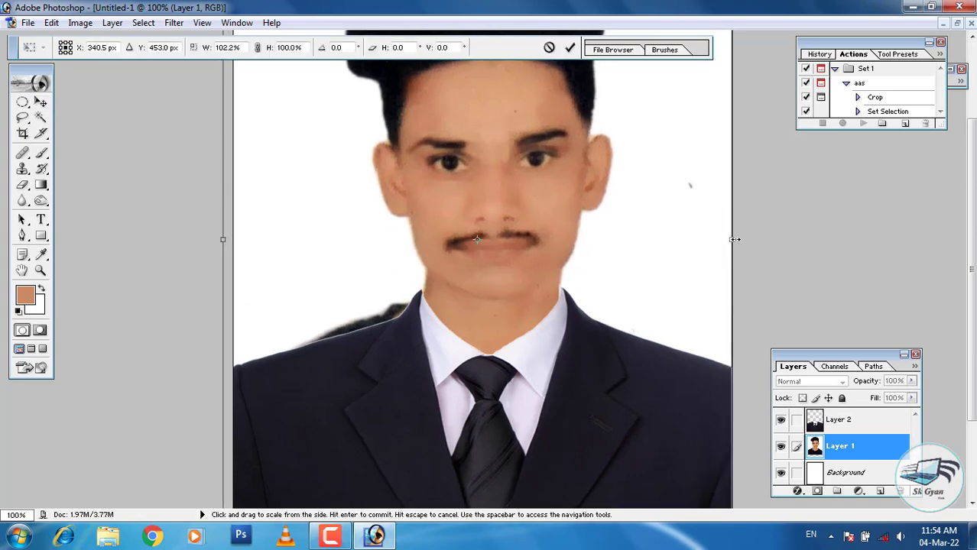
scroll(734, 239, down, 2)
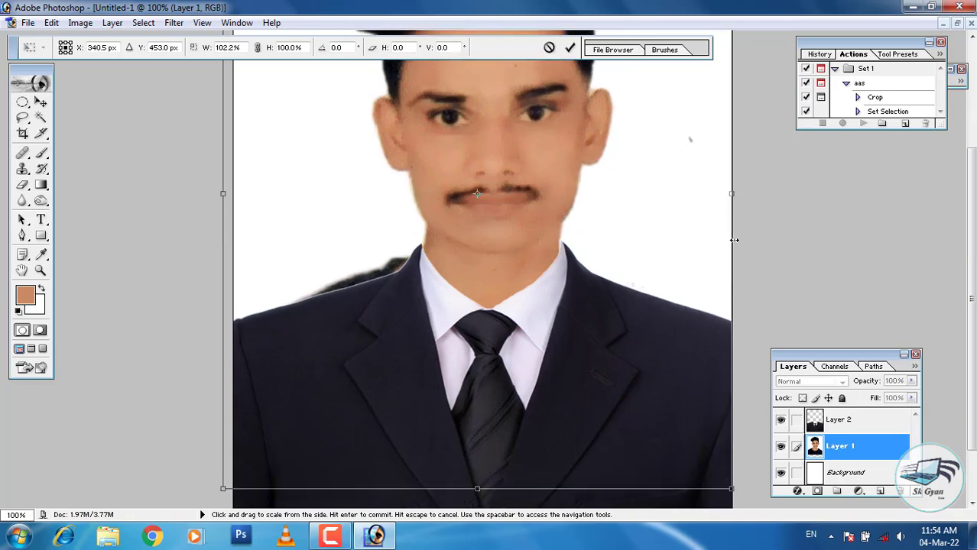
scroll(733, 240, up, 2)
click(22, 185)
Step: Choose the Eraser and shrink its brush to 19 px
click(416, 210)
right_click(688, 311)
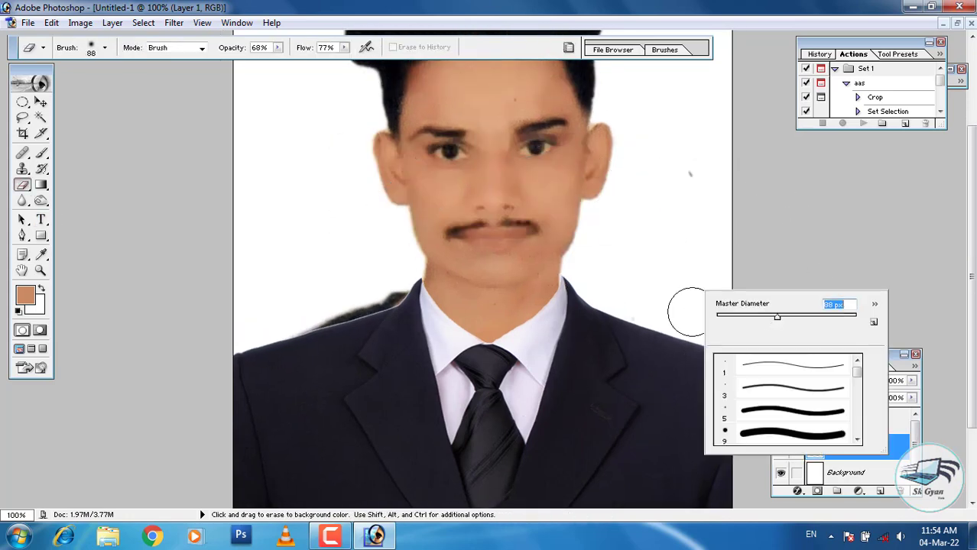
drag(776, 317, 734, 317)
Step: Erase the collar edge on Layer 2 with the 19 px eraser, then zoom out to 66.7%
key(Return)
key(alt+bracketright)
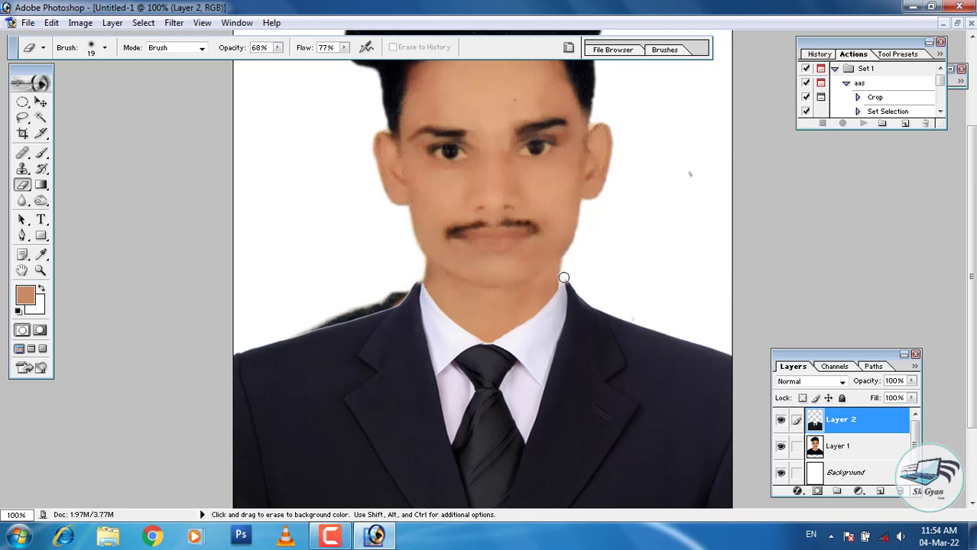
scroll(682, 243, down, 3)
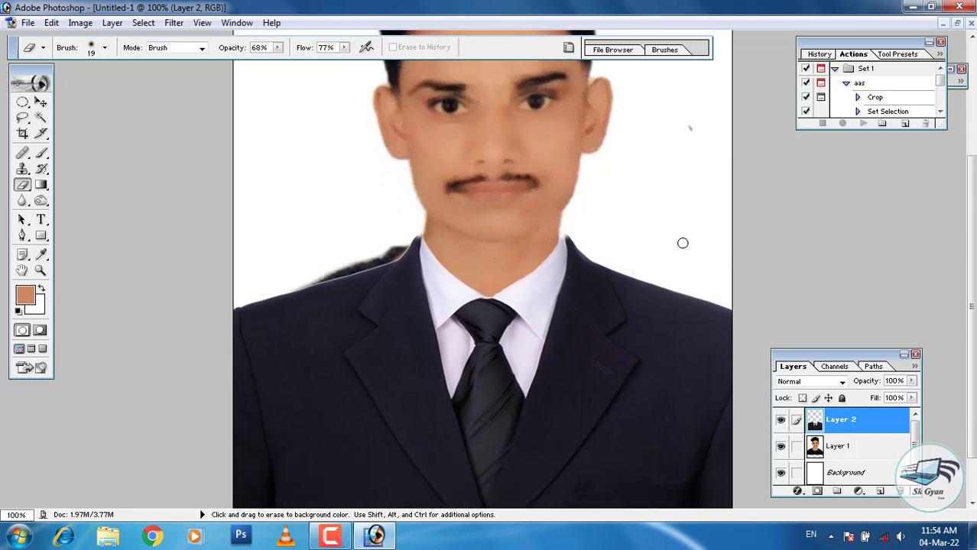
scroll(680, 245, up, 3)
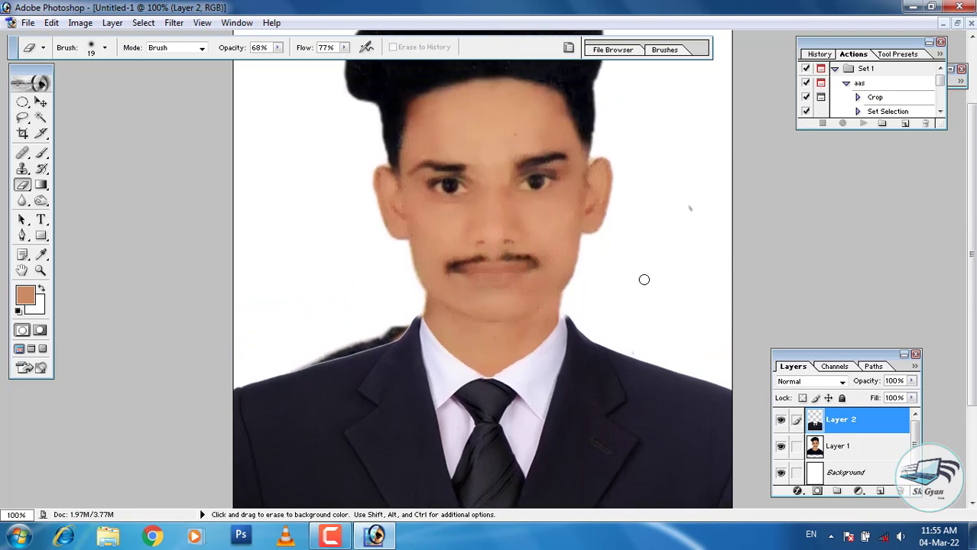
key(ctrl+minus)
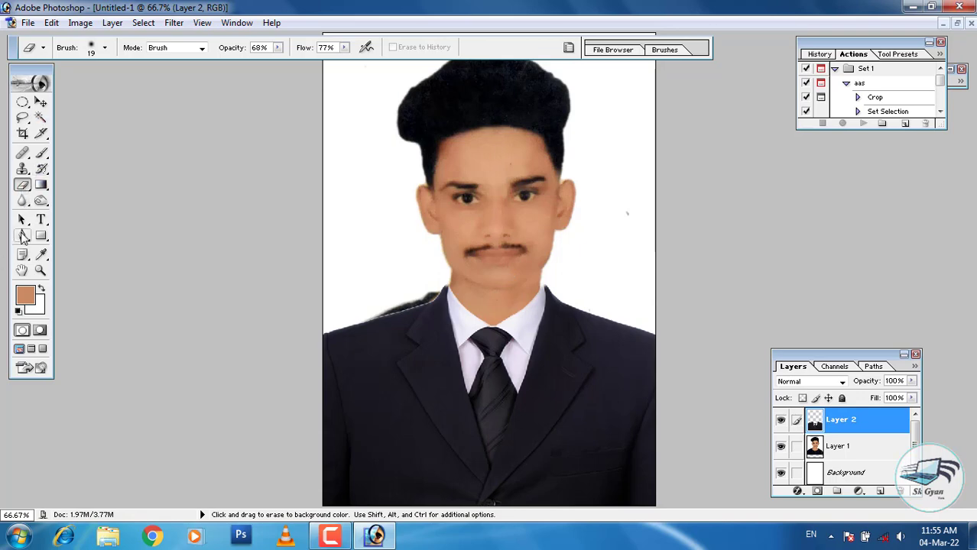
click(23, 235)
Step: Trace a closed pen path around the dark fringe on the left shoulder
click(429, 292)
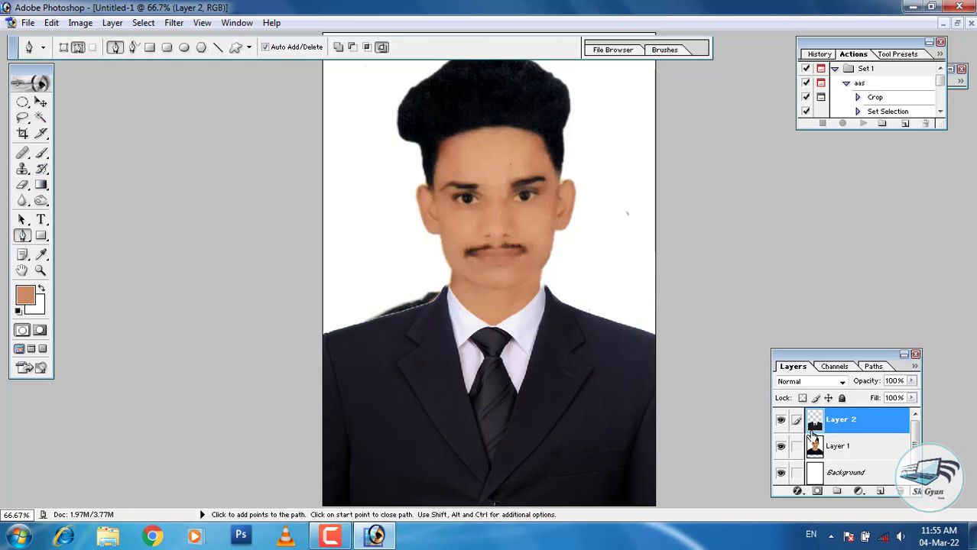
click(858, 454)
key(ctrl+plus)
key(ctrl+plus)
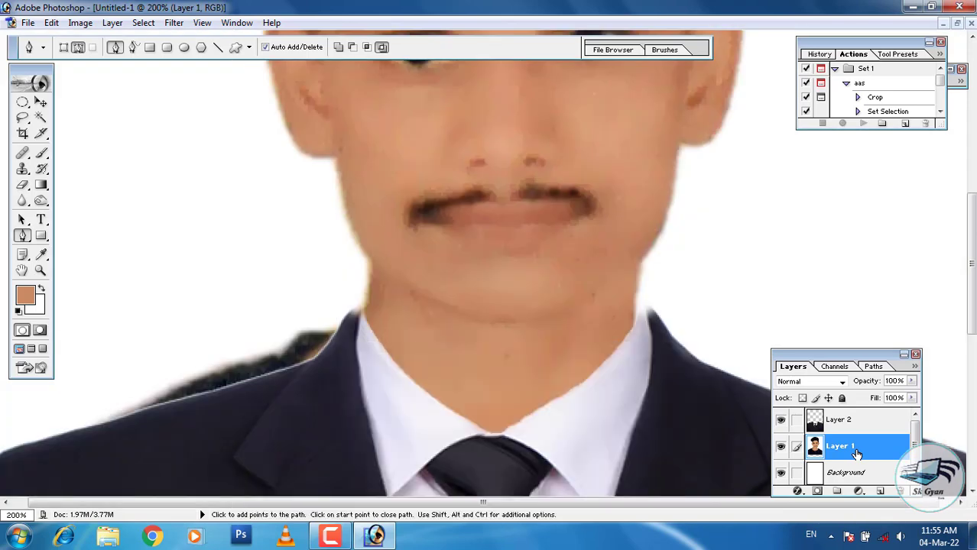
scroll(497, 376, down, 1)
scroll(346, 329, down, 1)
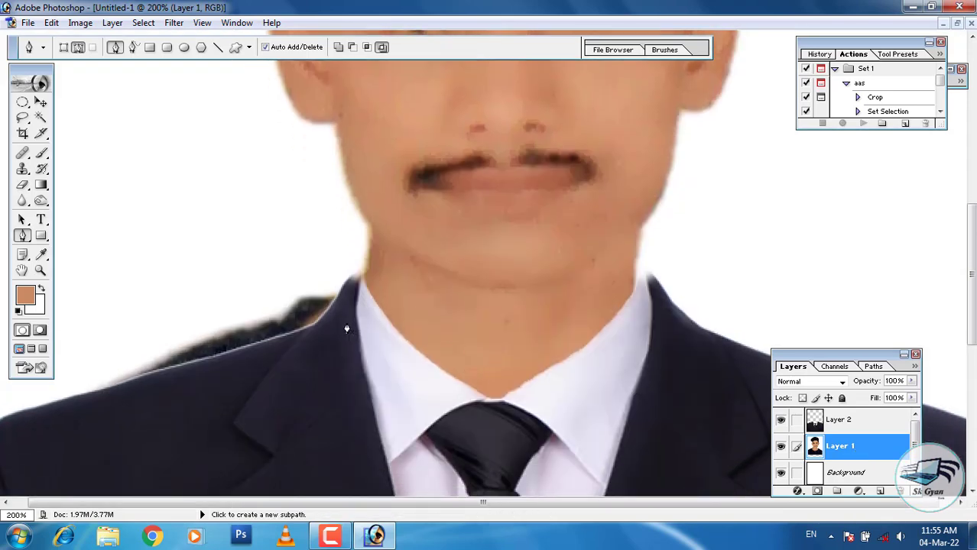
click(360, 273)
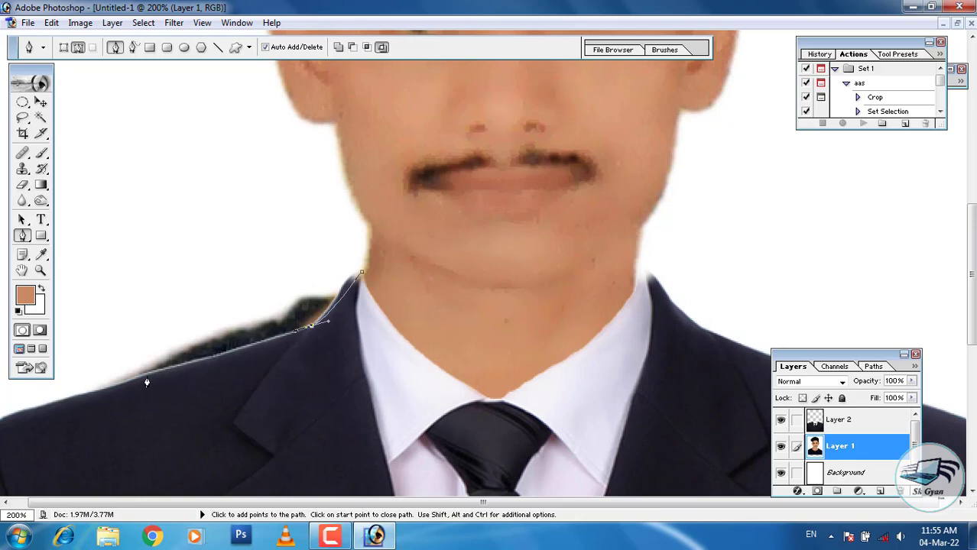
drag(122, 390, 112, 391)
click(86, 382)
click(129, 315)
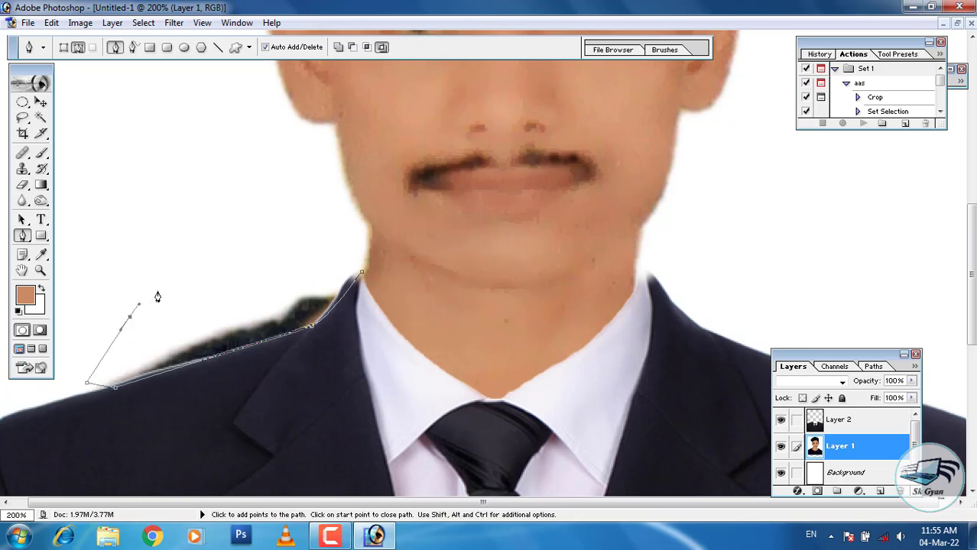
click(157, 292)
click(237, 267)
click(337, 249)
click(349, 248)
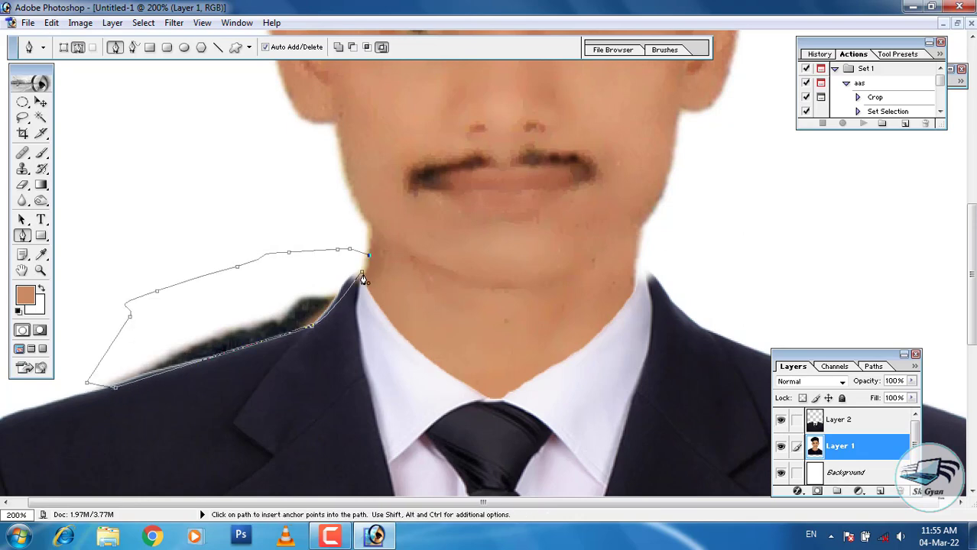
click(362, 272)
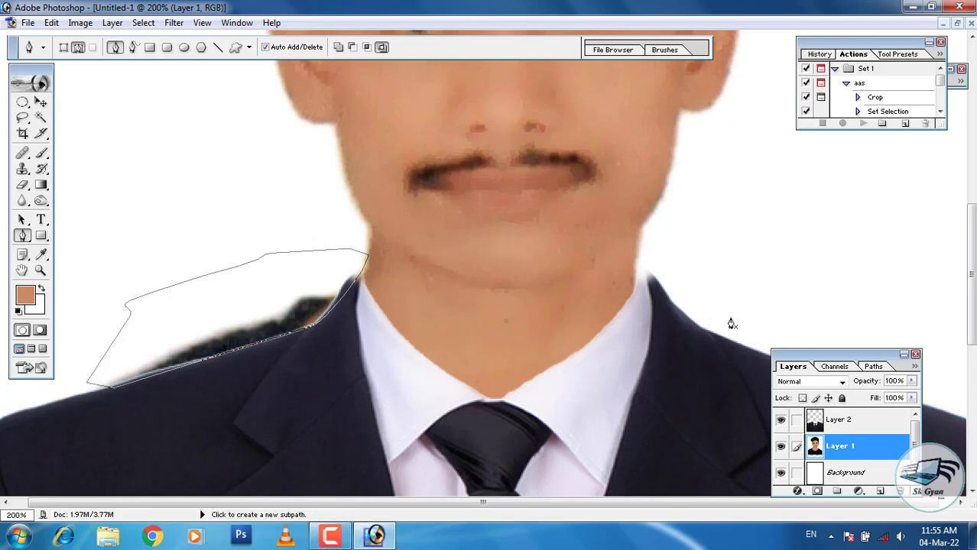
Step: Convert the path to a feathered selection, fill it with white, and deselect
key(ctrl+Return)
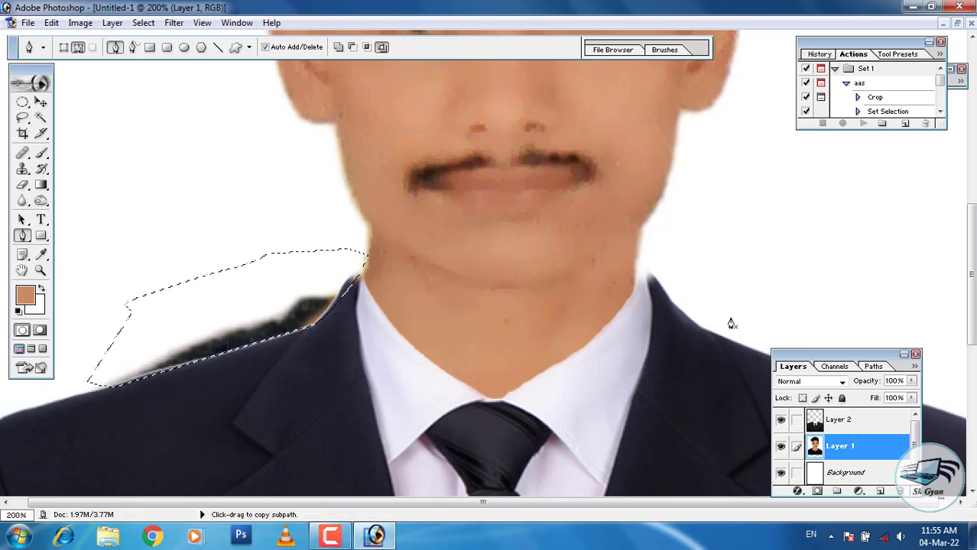
key(ctrl+alt+d)
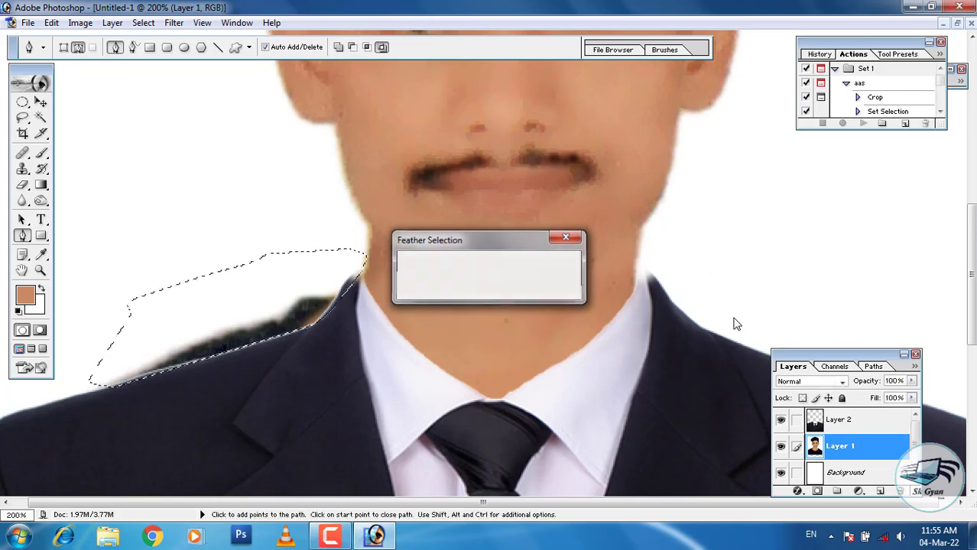
key(Return)
key(Delete)
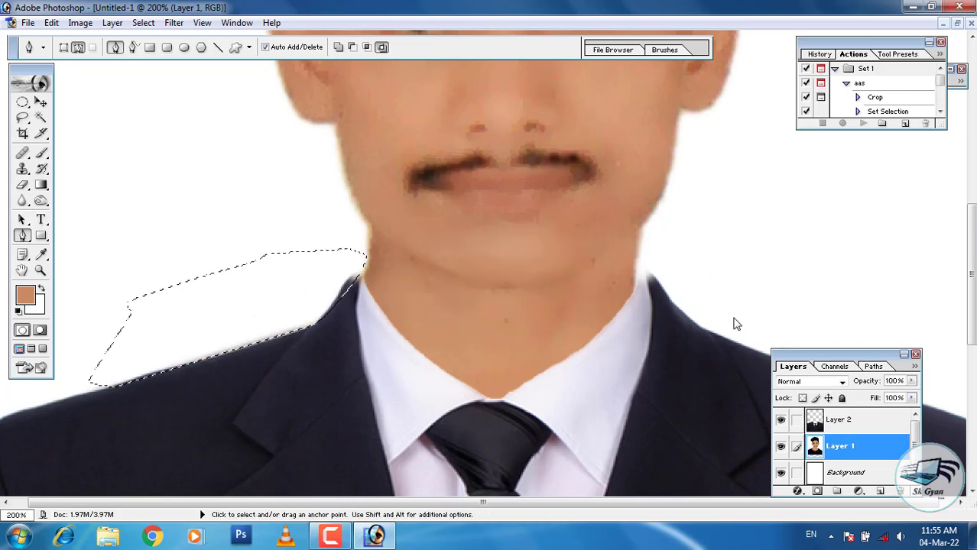
key(ctrl+d)
key(ctrl+minus)
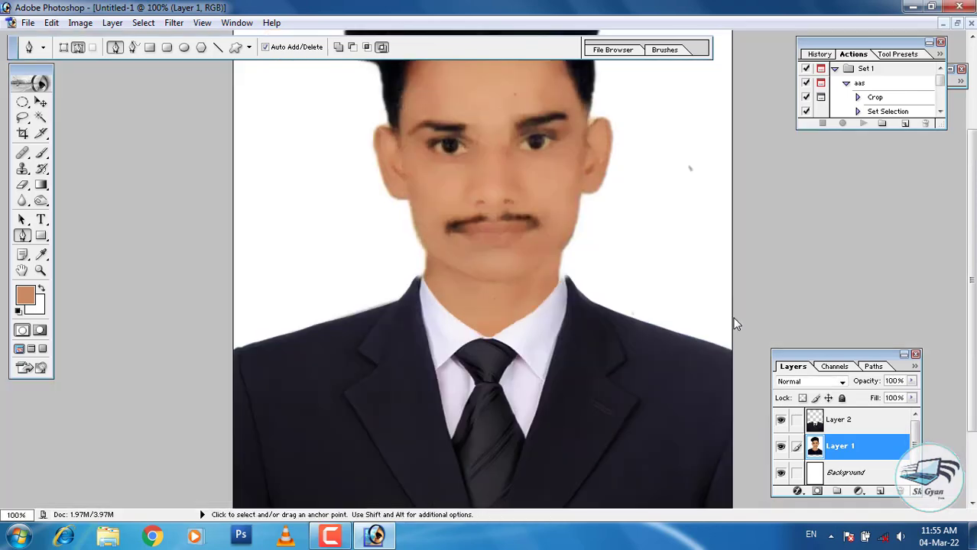
Step: Flatten the portrait and suit into a single Background layer, then bring up Image adjustments
key(ctrl+minus)
key(ctrl+minus)
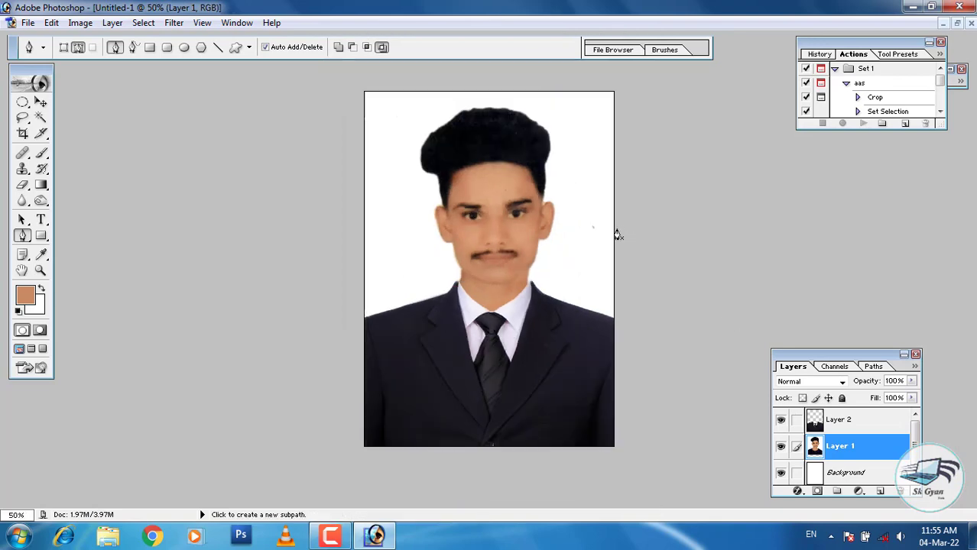
click(21, 135)
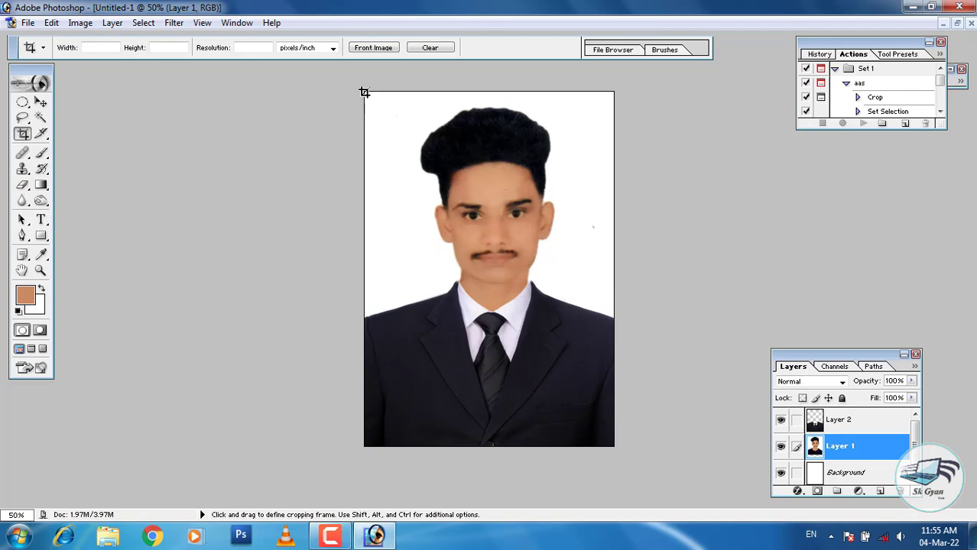
key(ctrl)
key(ctrl+shift+e)
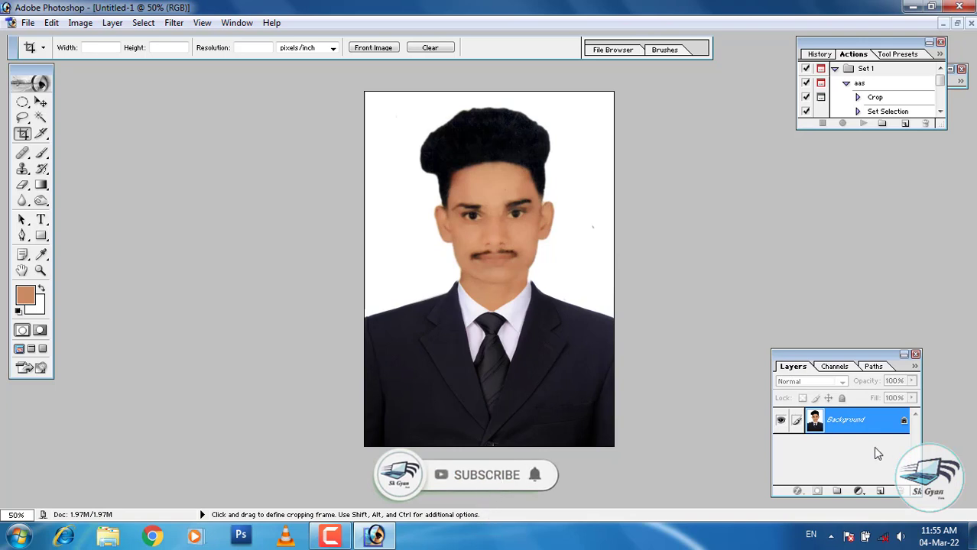
click(40, 102)
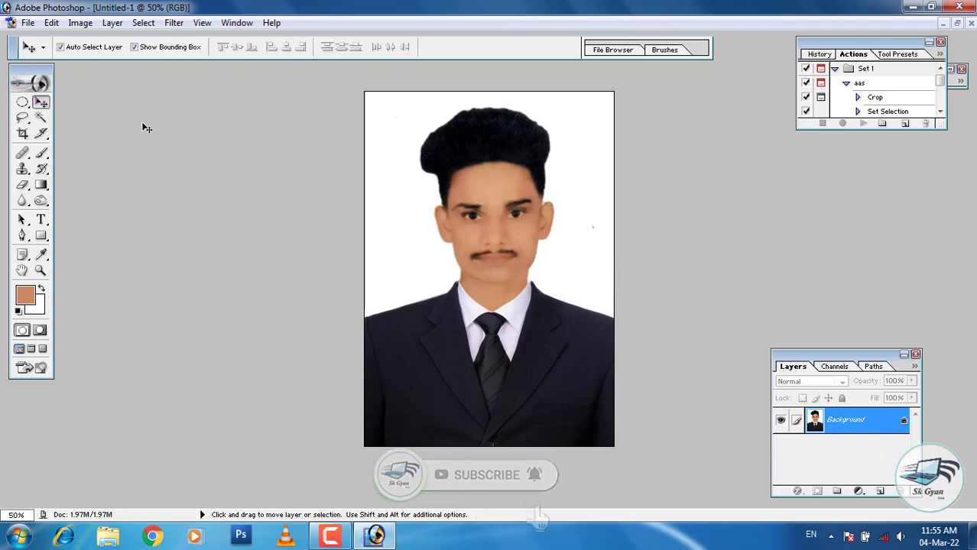
click(81, 22)
mouse_move(112, 61)
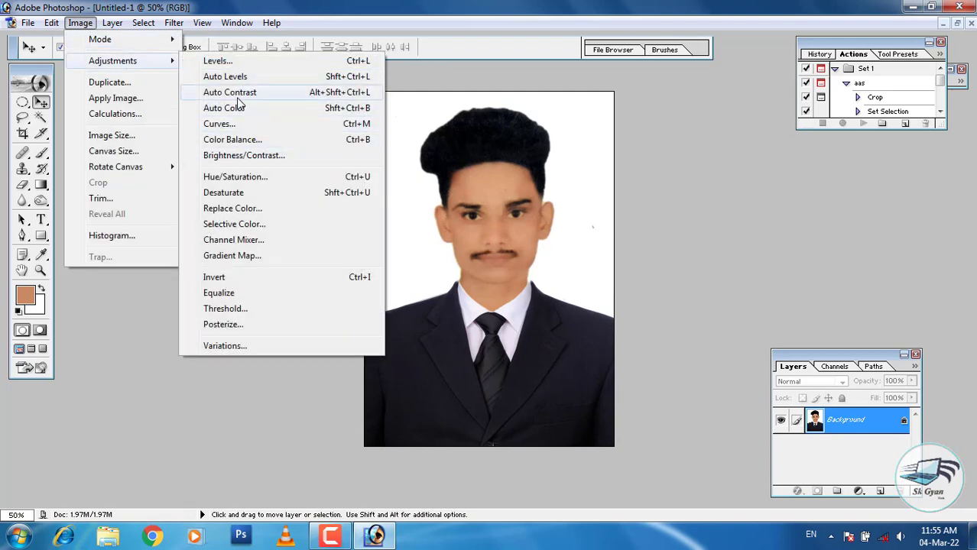
Step: Set Levels input values to 6, 1.25 and 249 on the flattened portrait
click(241, 62)
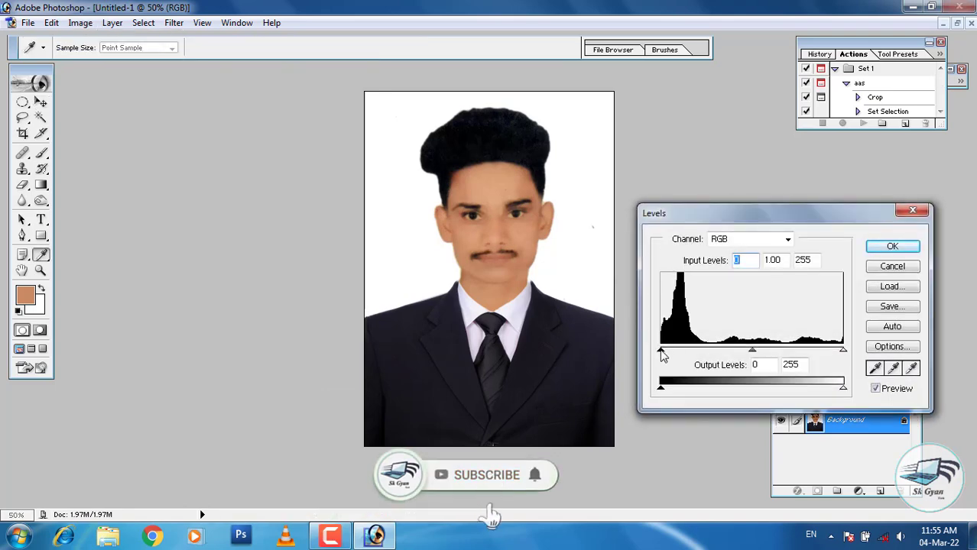
mouse_move(662, 351)
mouse_down()
mouse_move(673, 351)
mouse_move(664, 351)
mouse_up()
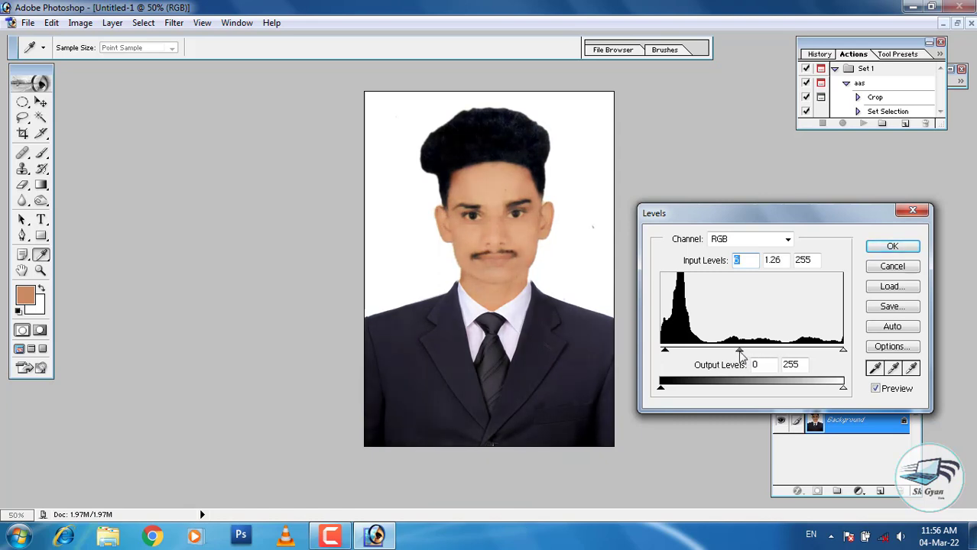
key(Tab)
drag(840, 352, 836, 354)
key(Tab)
key(shift+Tab)
Step: Confirm the Levels adjustment and fit the portrait to the screen
click(892, 248)
key(v)
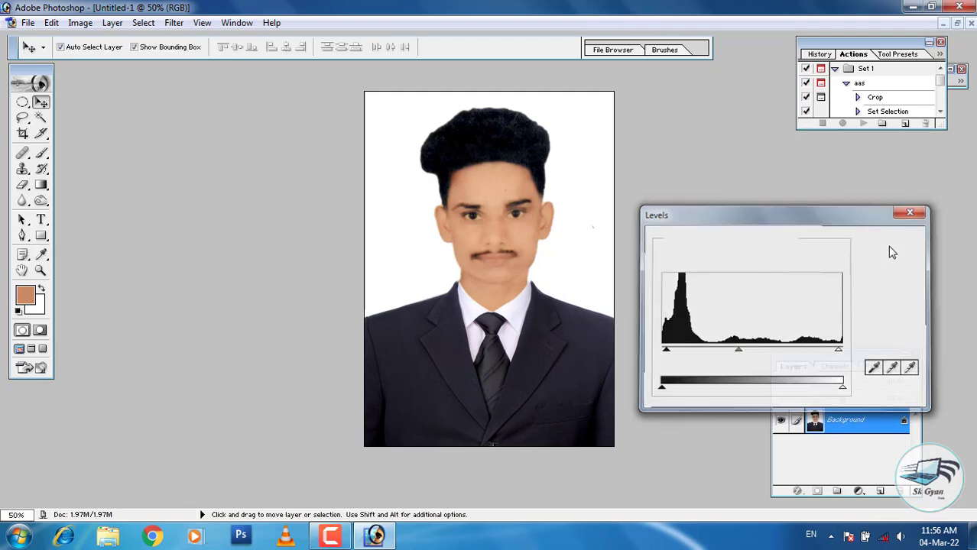
key(ctrl+0)
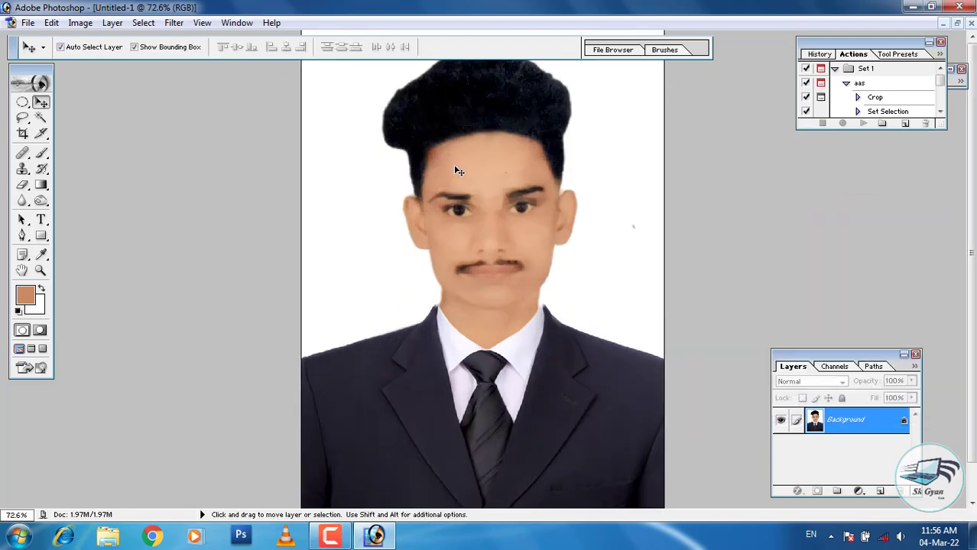
key(ctrl+plus)
key(ctrl+minus)
key(ctrl+minus)
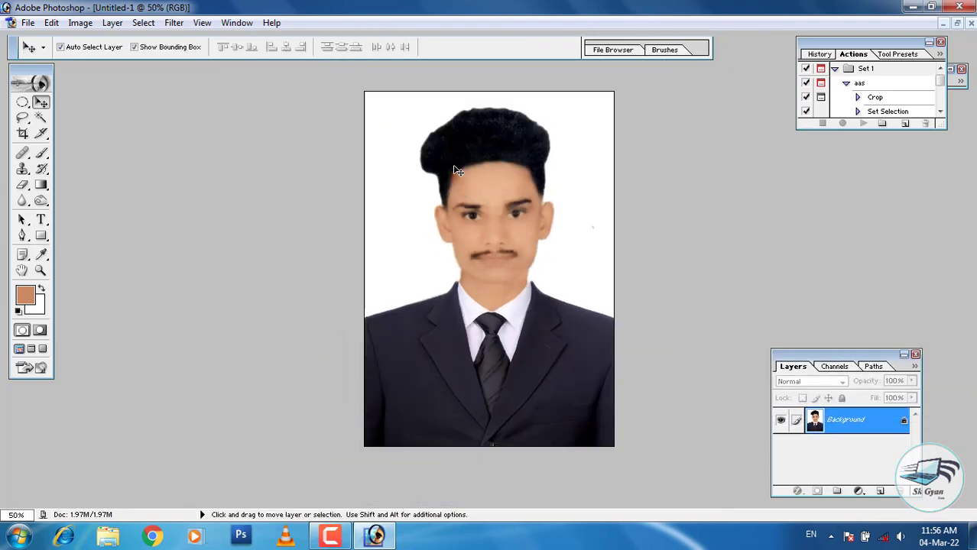
key(ctrl+plus)
key(ctrl+minus)
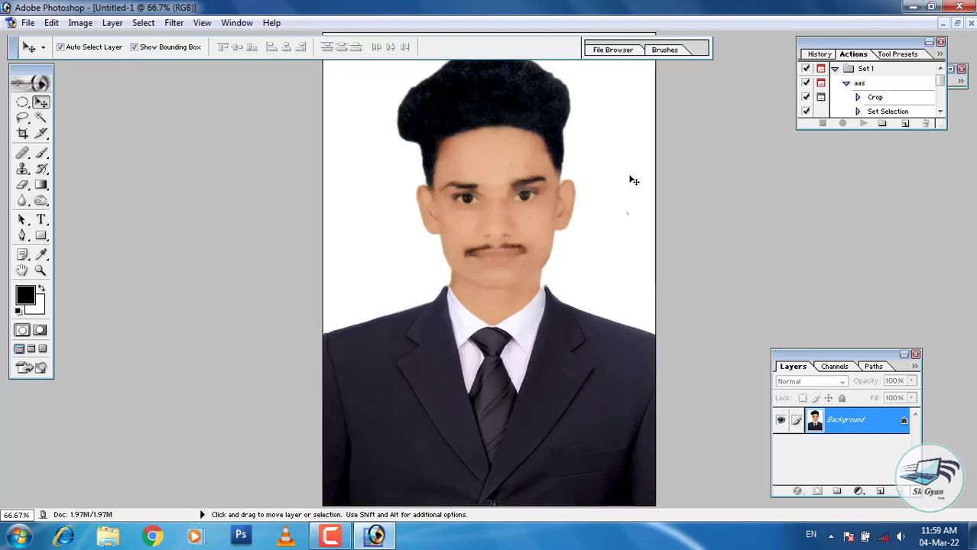
Step: Float the Untitled-1 window, shift it right, and fit the whole photo inside
click(956, 24)
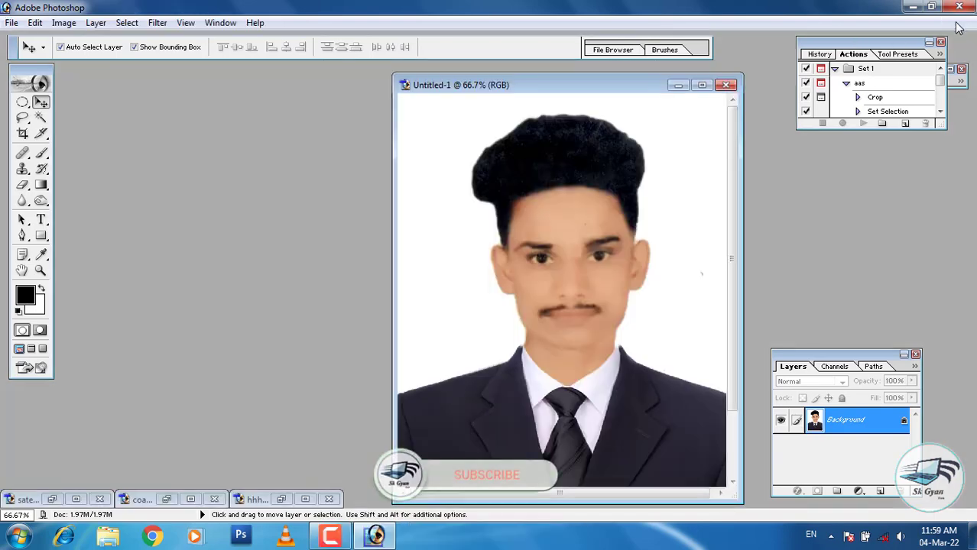
drag(604, 86, 630, 82)
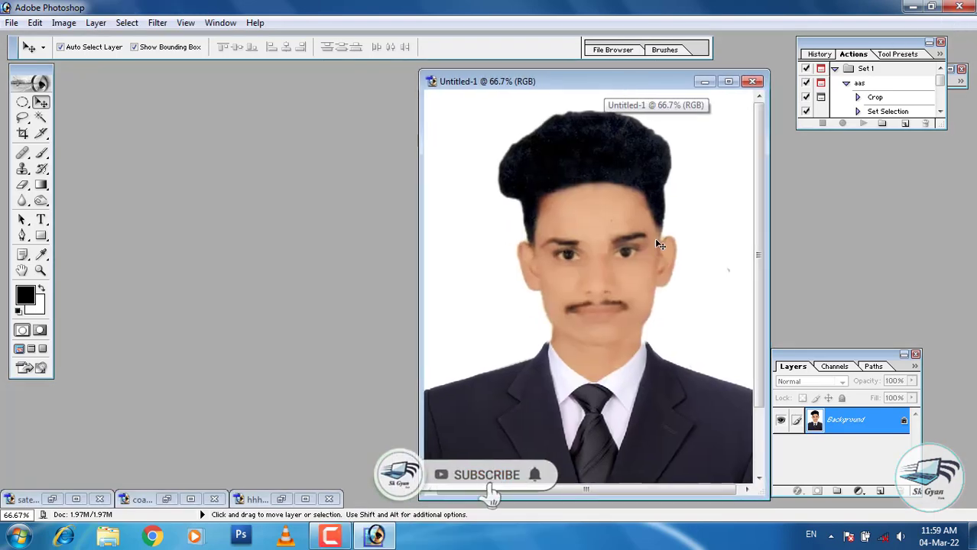
scroll(654, 240, down, 1)
scroll(654, 240, down, 1)
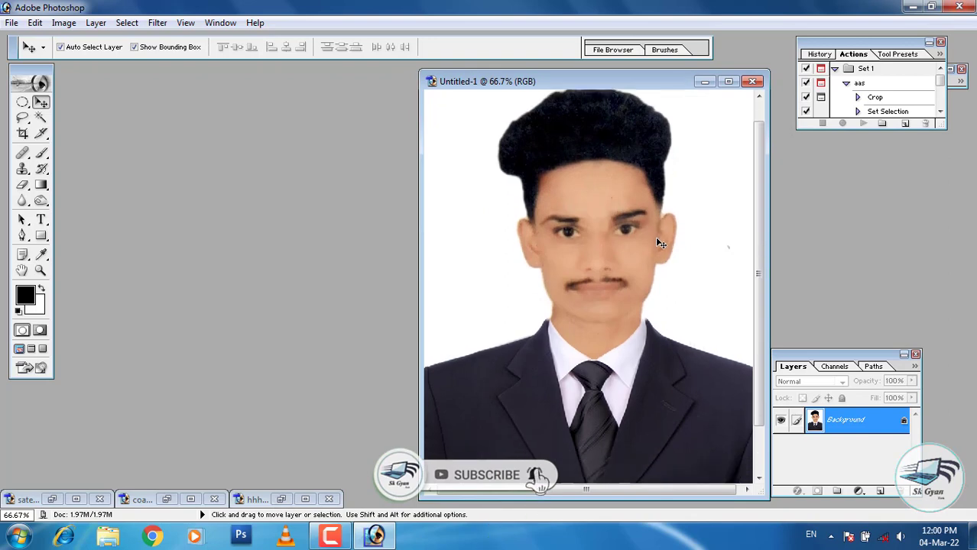
key(ctrl+0)
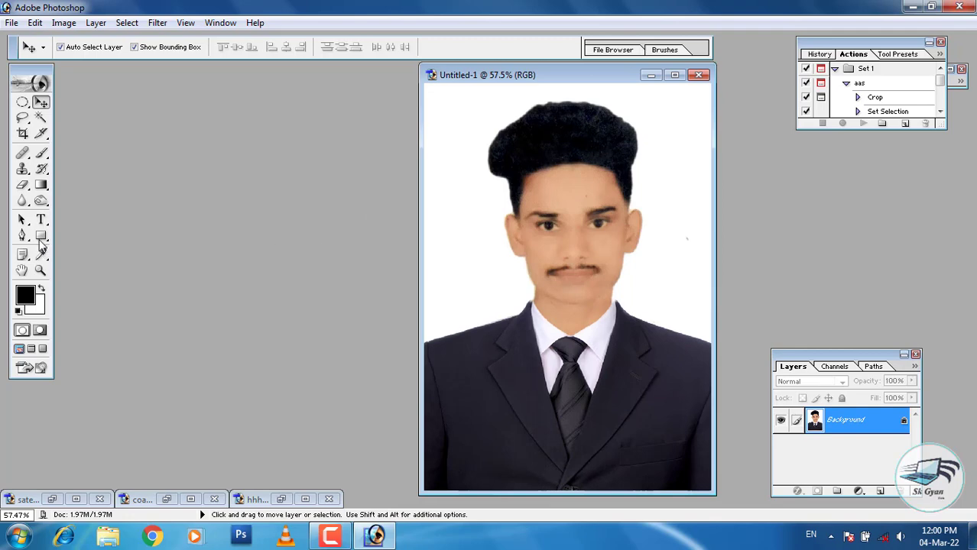
Step: Enter crop width 3.5, height 4.5 and resolution 300 in the Crop tool options
click(22, 133)
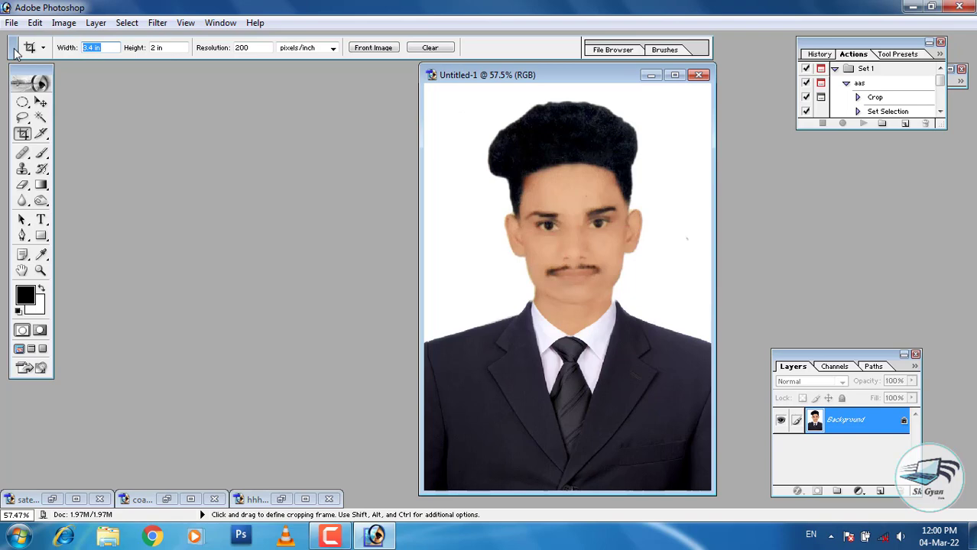
text(4.5)
key(Tab)
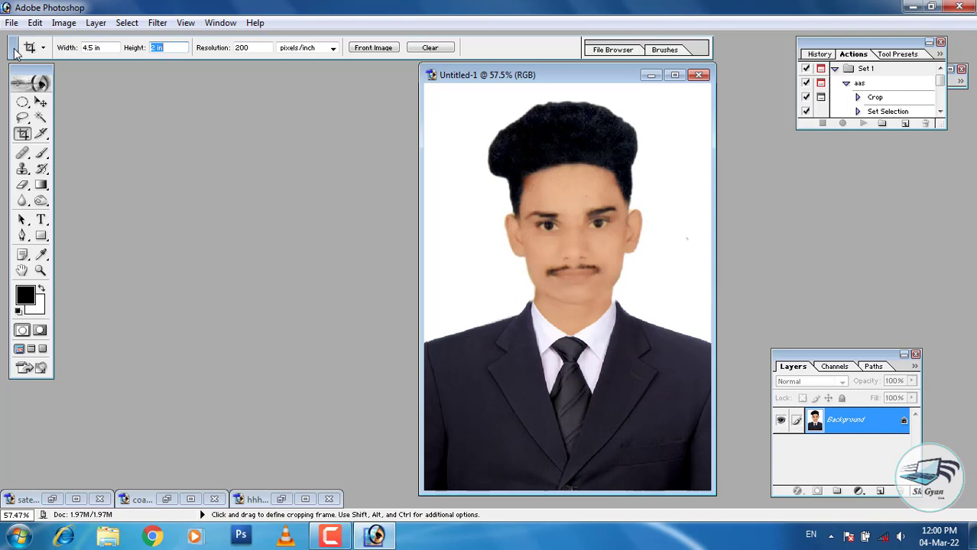
click(113, 47)
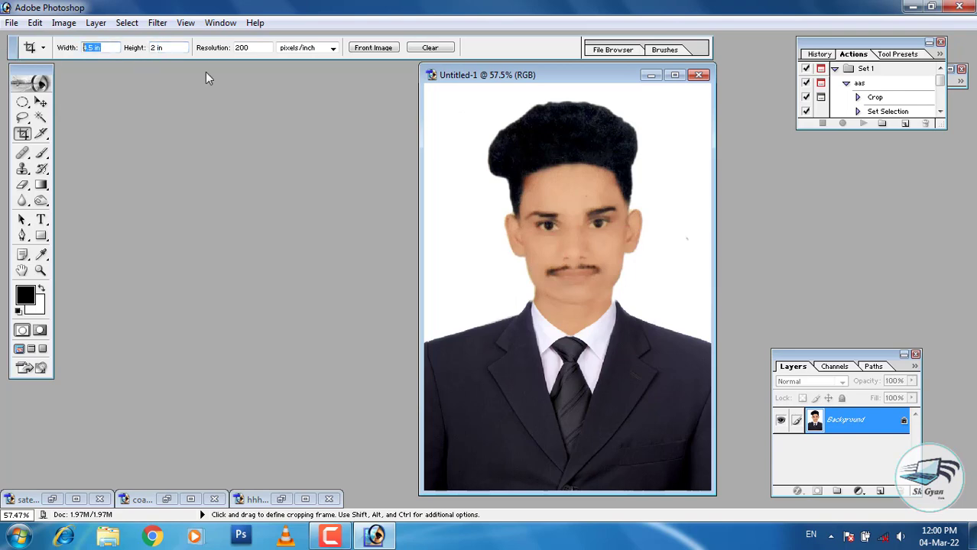
text(3.5)
key(Tab)
text(4)
key(Tab)
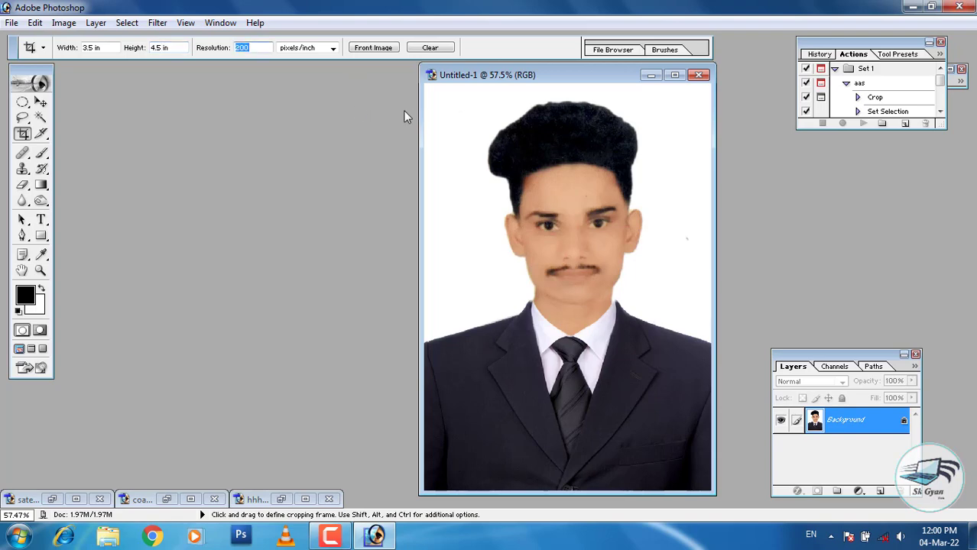
text(300)
Step: Change the crop width and height units to cm and commit 300 pixels/inch
click(111, 47)
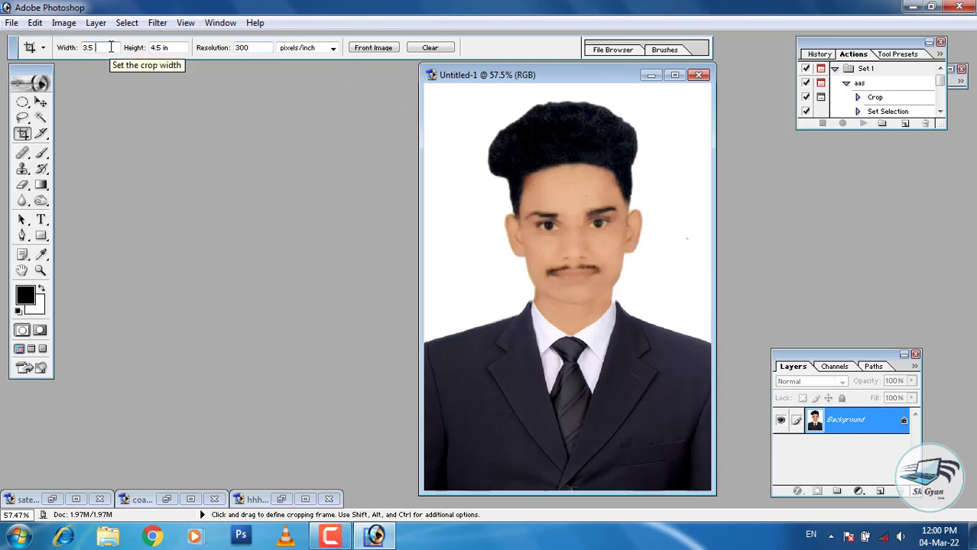
text(cm)
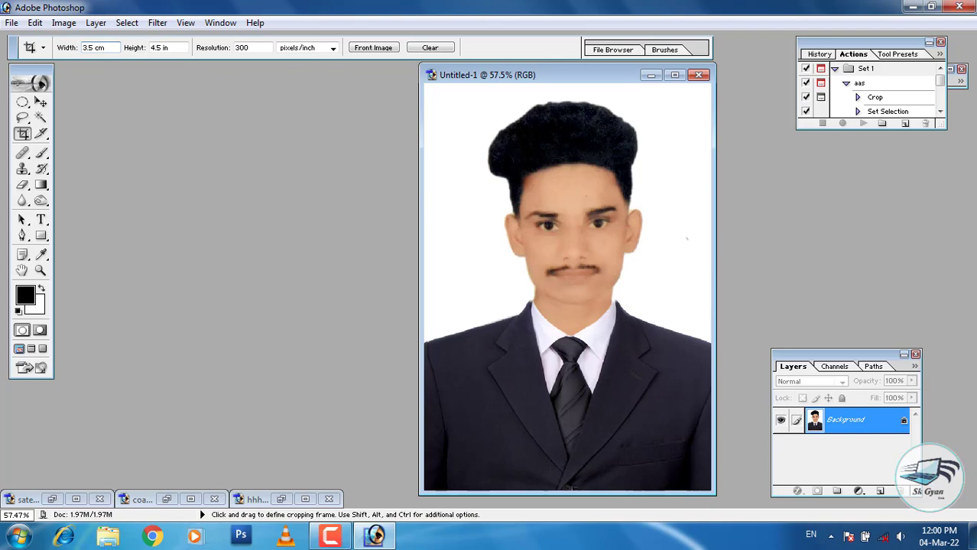
key(Tab)
key(End)
key(Tab)
key(Return)
Step: Crop the portrait to a 3.5×4.5 cm frame shifted slightly upward, then select all
mouse_move(425, 89)
mouse_down()
mouse_move(643, 399)
mouse_move(707, 509)
mouse_up()
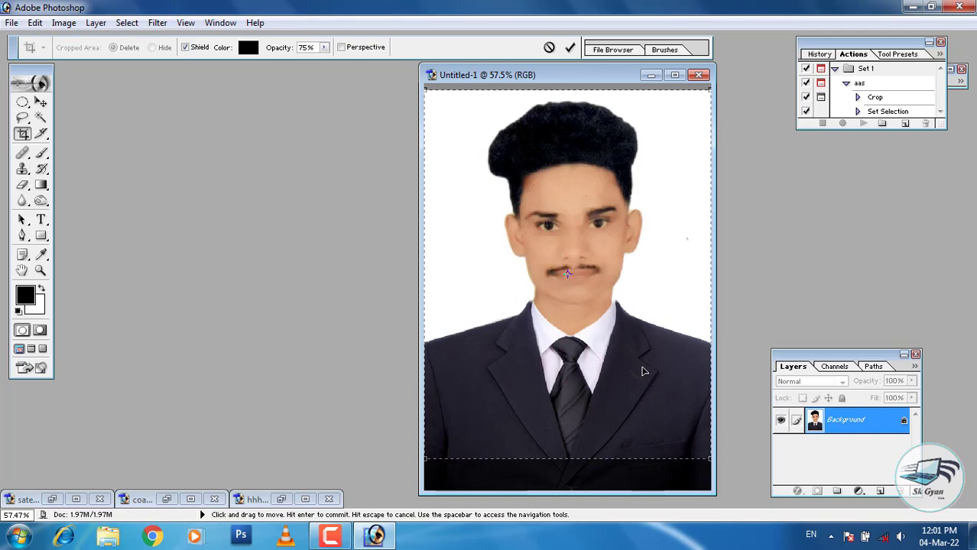
drag(643, 372, 643, 365)
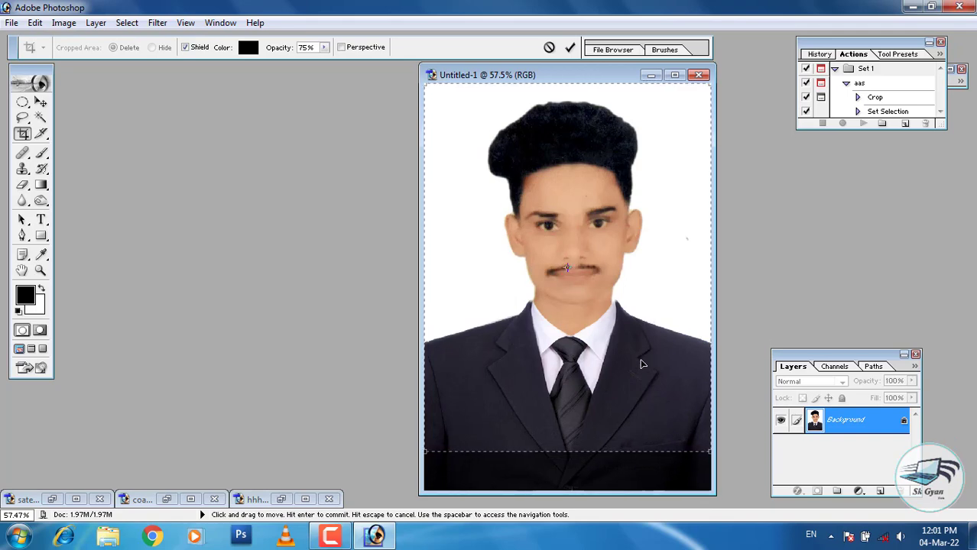
key(Return)
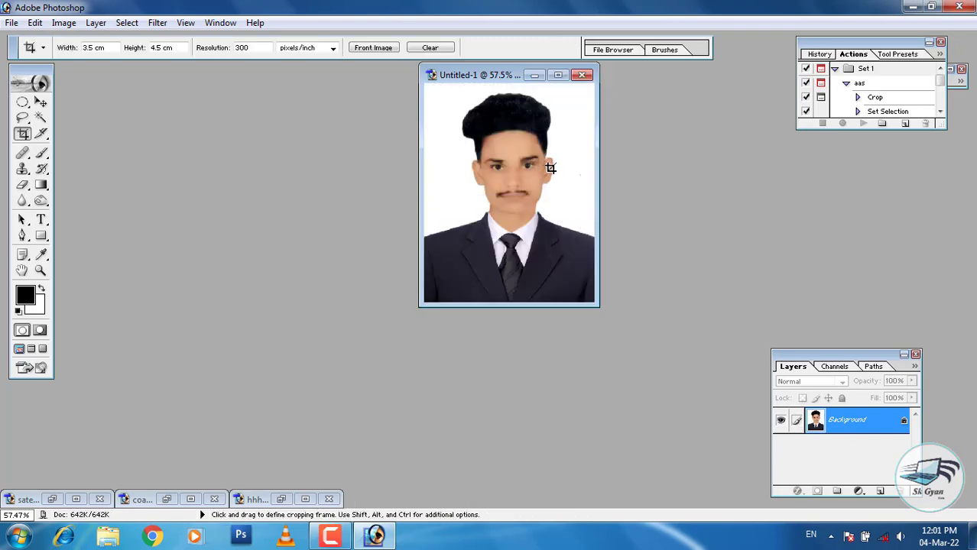
key(ctrl)
key(ctrl+a)
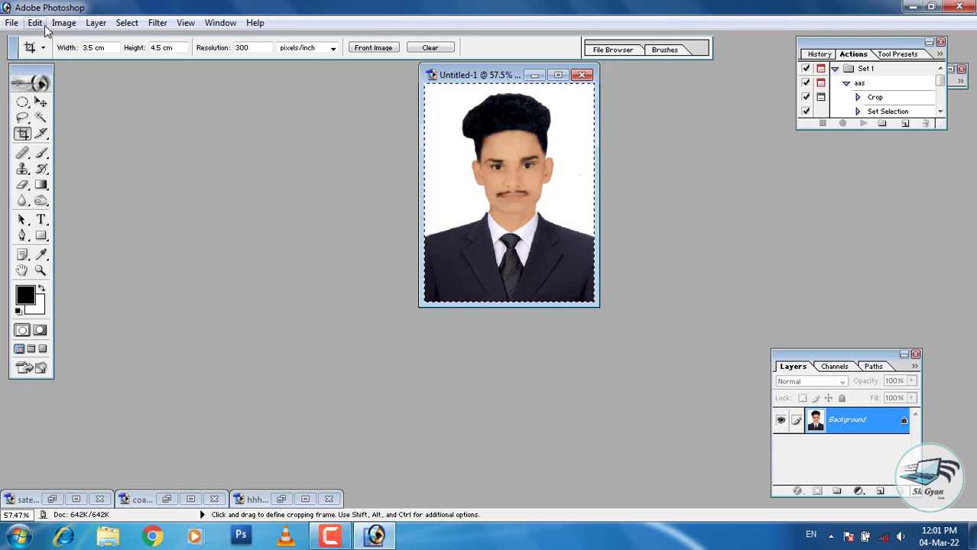
Step: Apply a thin black Edit > Stroke outline around the selected passport photo
click(35, 23)
click(63, 267)
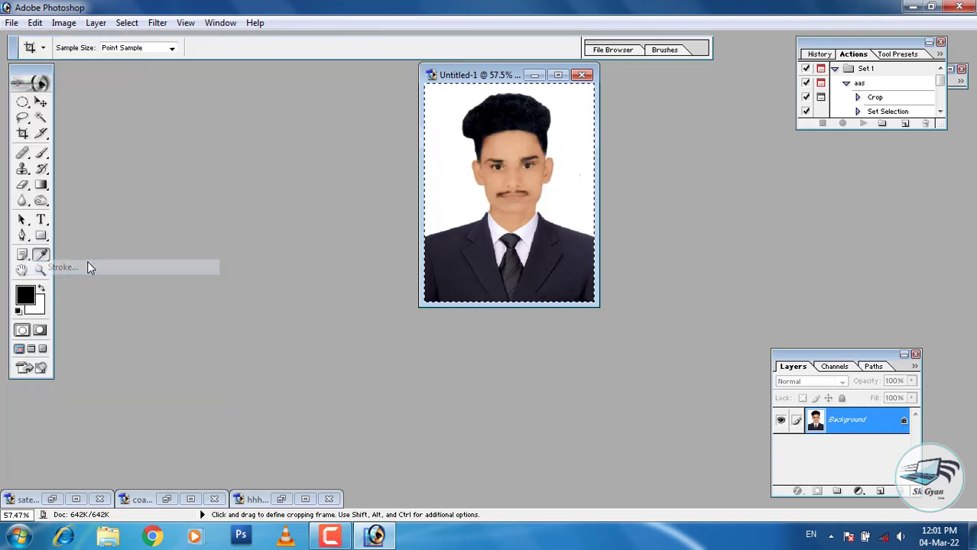
click(559, 198)
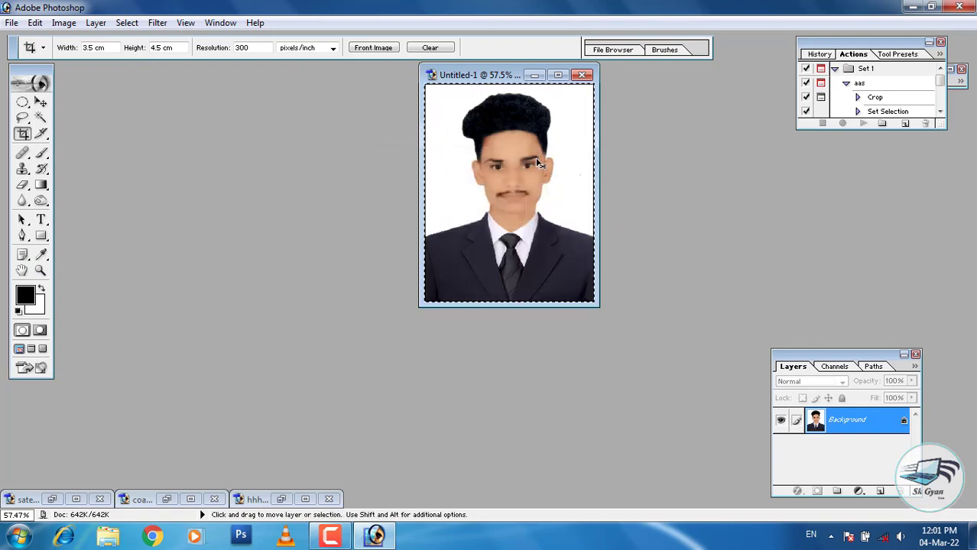
click(11, 23)
Step: Create a new white 4 x 6 document at 300 pixels/inch and paste the photo
click(32, 41)
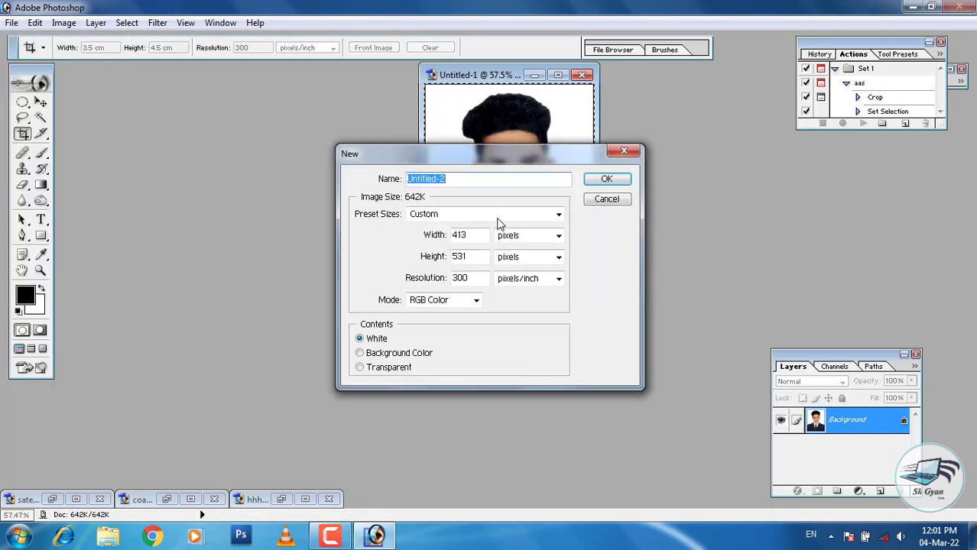
click(496, 216)
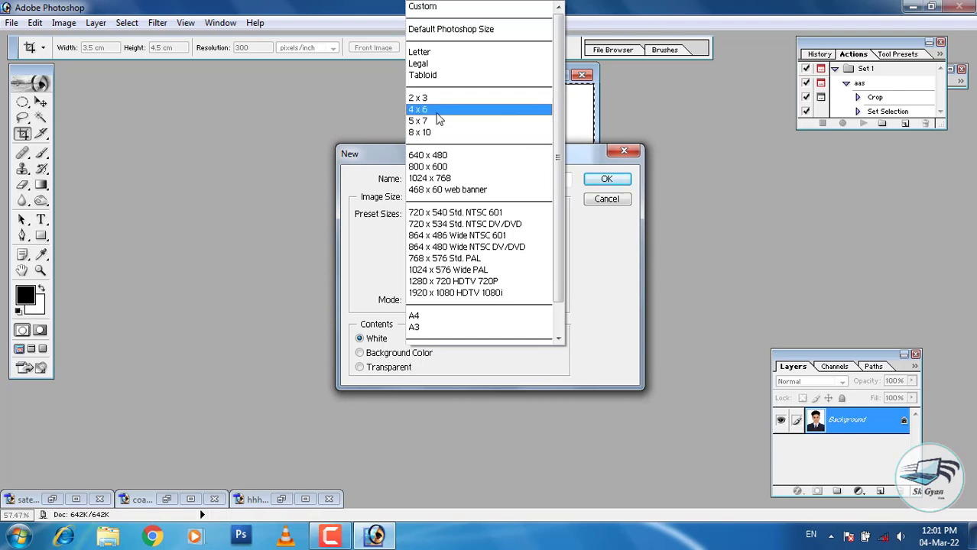
click(439, 113)
click(608, 179)
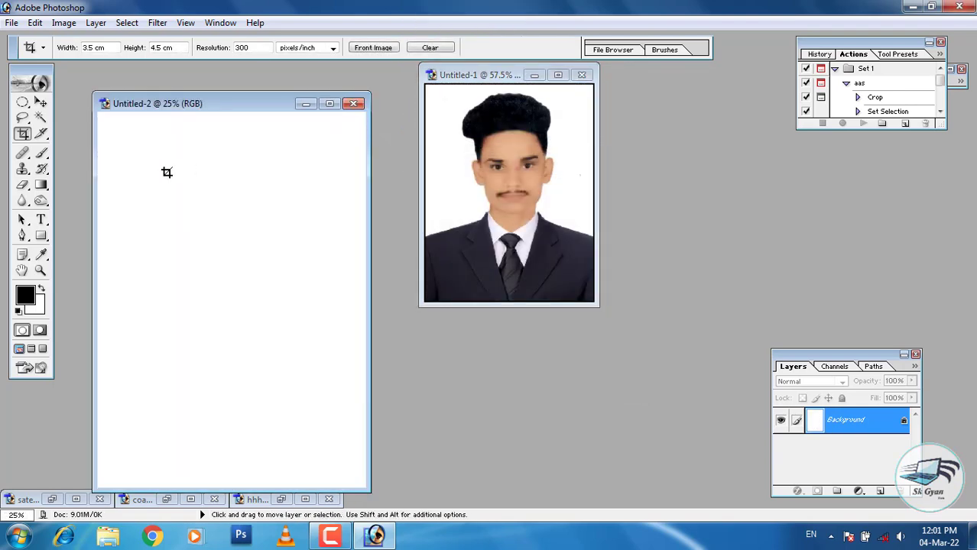
key(ctrl+v)
Step: Place the photo at the sheet's top-left and build a merged row of three copies
click(40, 102)
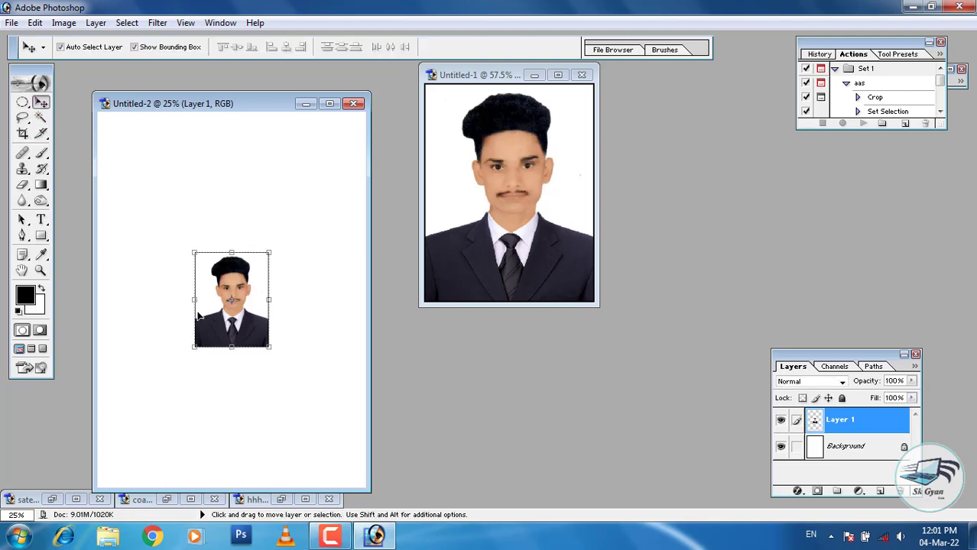
drag(238, 305, 147, 174)
key(ctrl+t)
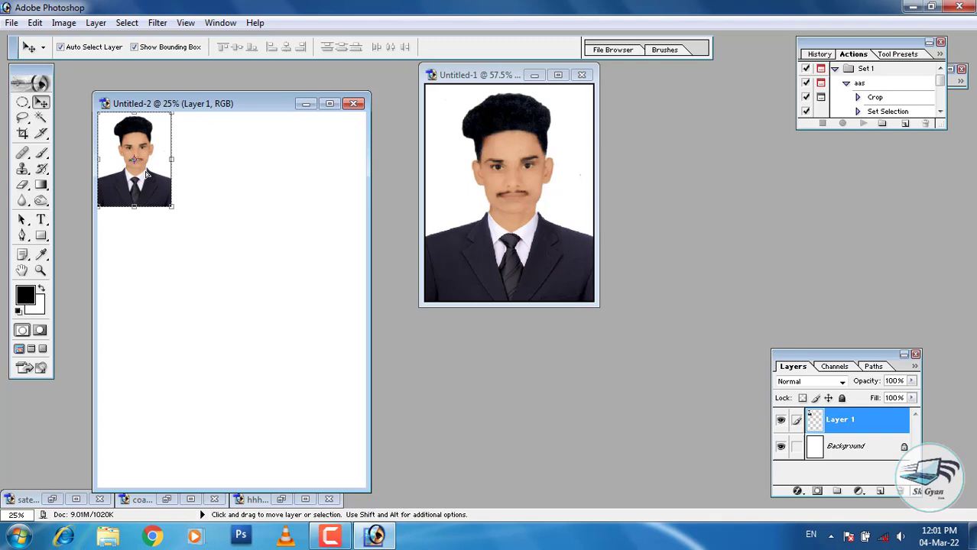
mouse_move(149, 178)
mouse_down()
mouse_move(304, 199)
mouse_move(292, 198)
mouse_up()
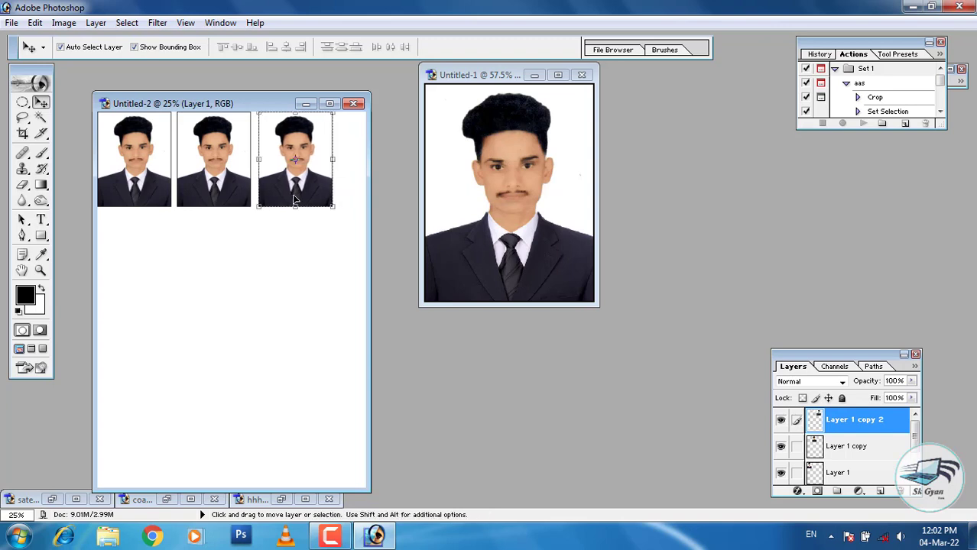
key(ctrl+e)
key(ctrl+e)
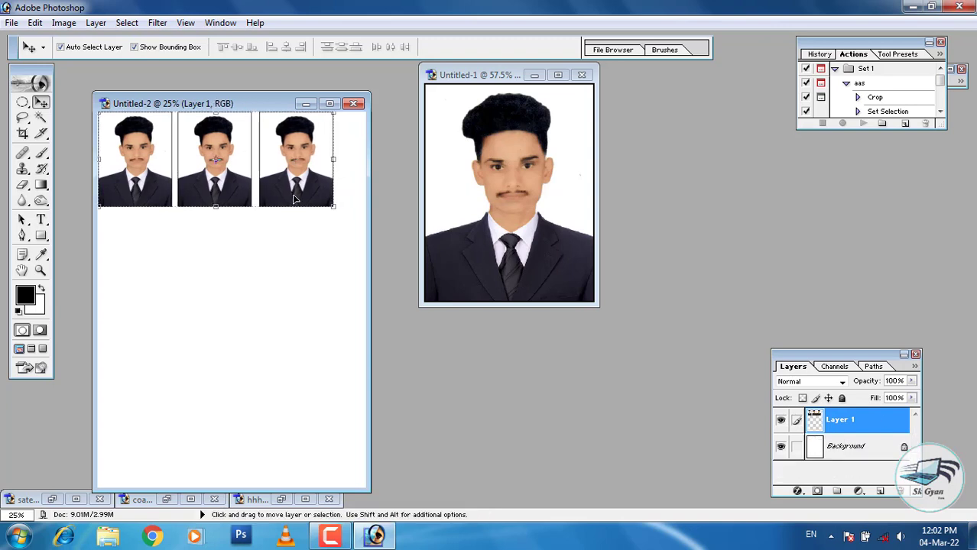
Step: Nudge the row right, duplicate it down into four rows, and fit the sheet in view
key(Right)
key(Right)
key(Right)
key(Right)
key(Right)
key(Right)
key(Right)
key(Right)
key(Right)
key(Right)
key(Right)
key(Right)
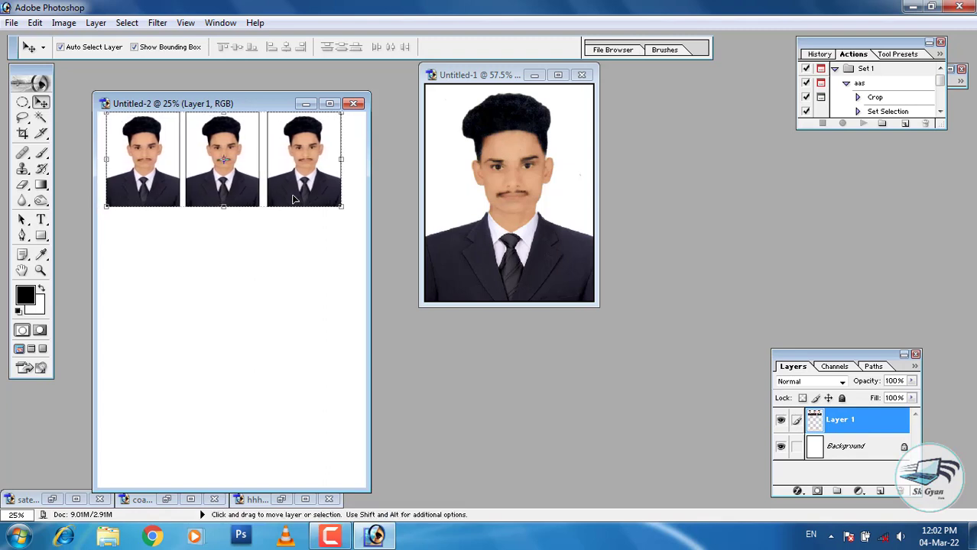
key(Right)
key(Right)
key(Right)
key(Right)
key(Right)
key(Right)
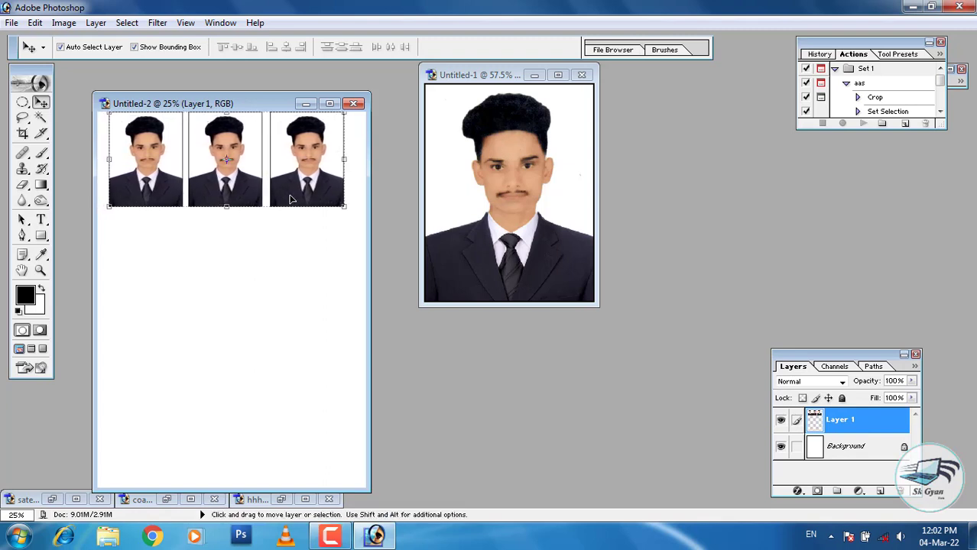
key(Right)
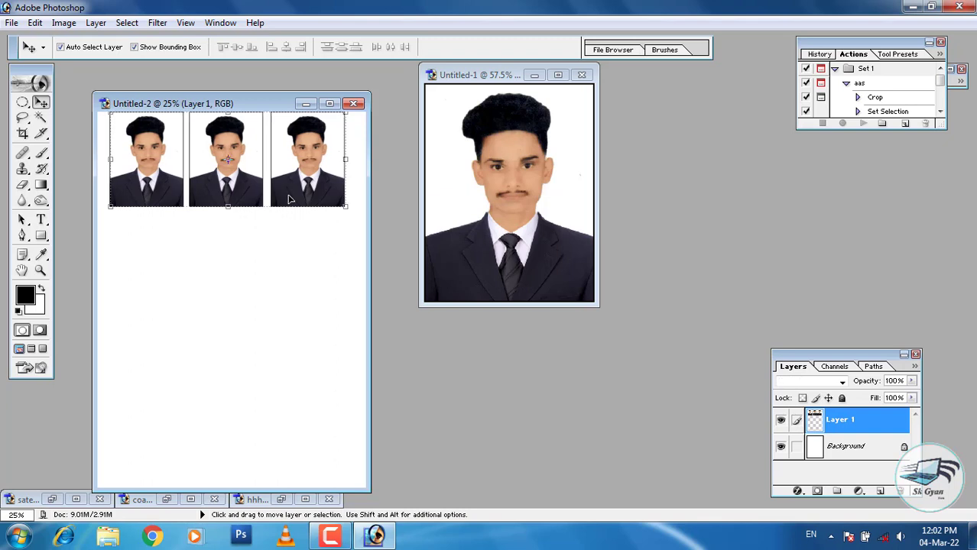
key(Right)
drag(271, 211, 272, 312)
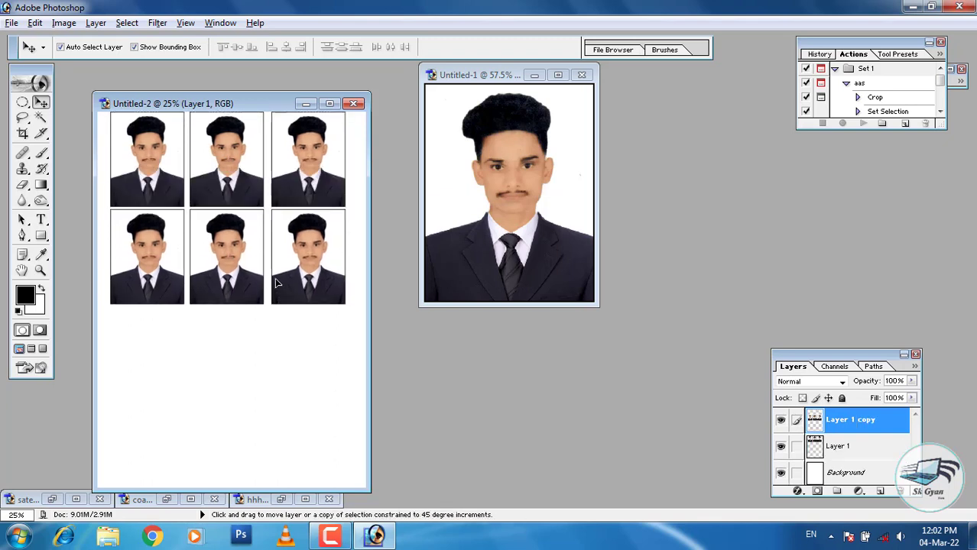
drag(279, 269, 278, 447)
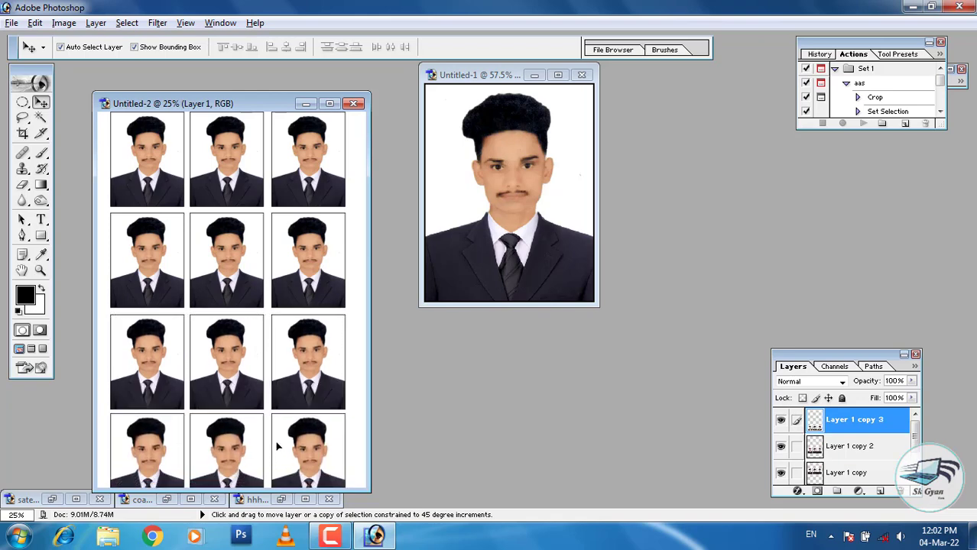
click(329, 103)
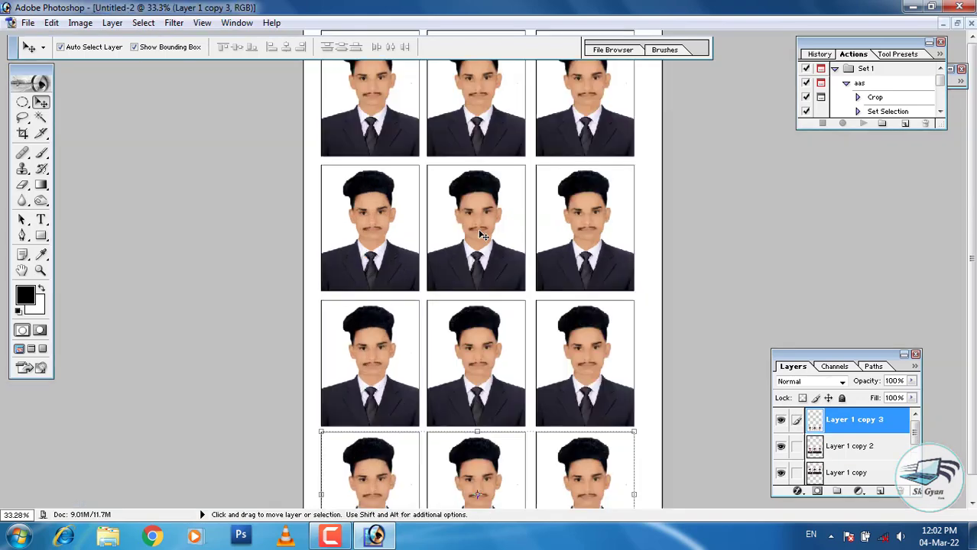
key(ctrl+minus)
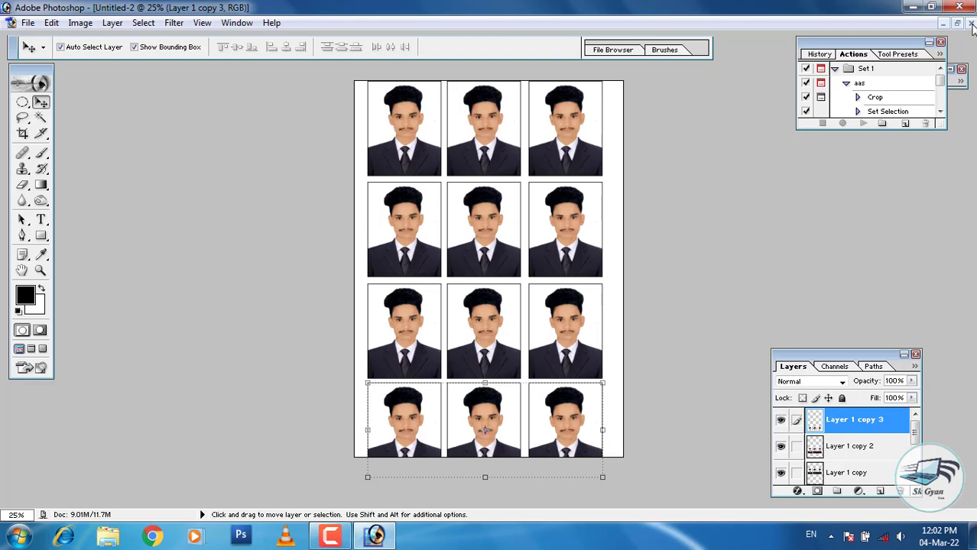
Step: Close Untitled-2 without saving, then restore and enlarge the Untitled-1 photo window
click(971, 23)
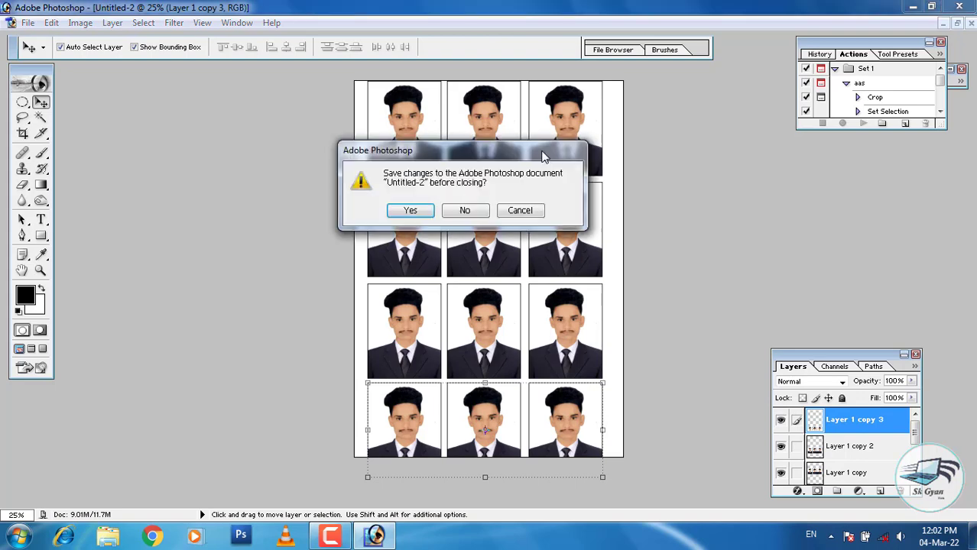
click(480, 210)
scroll(565, 207, up, 3)
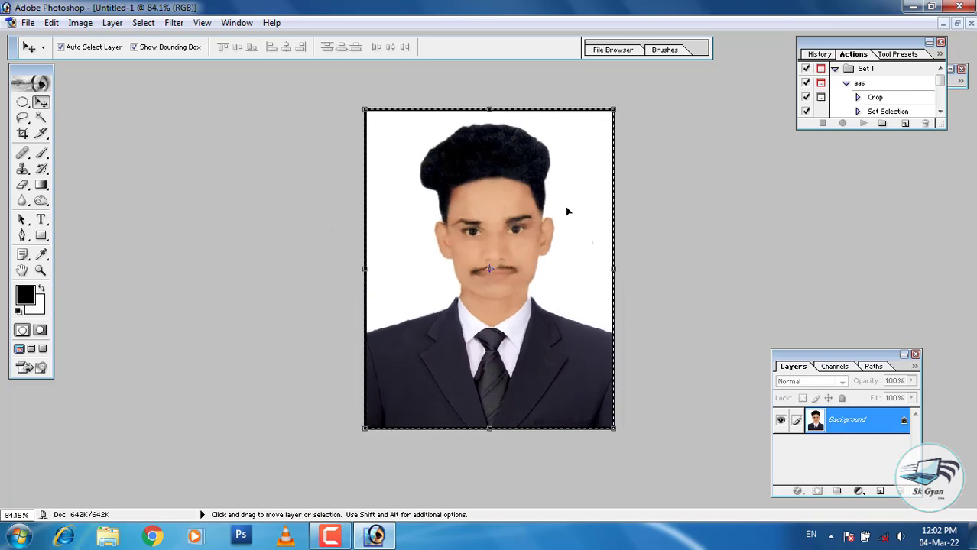
click(956, 24)
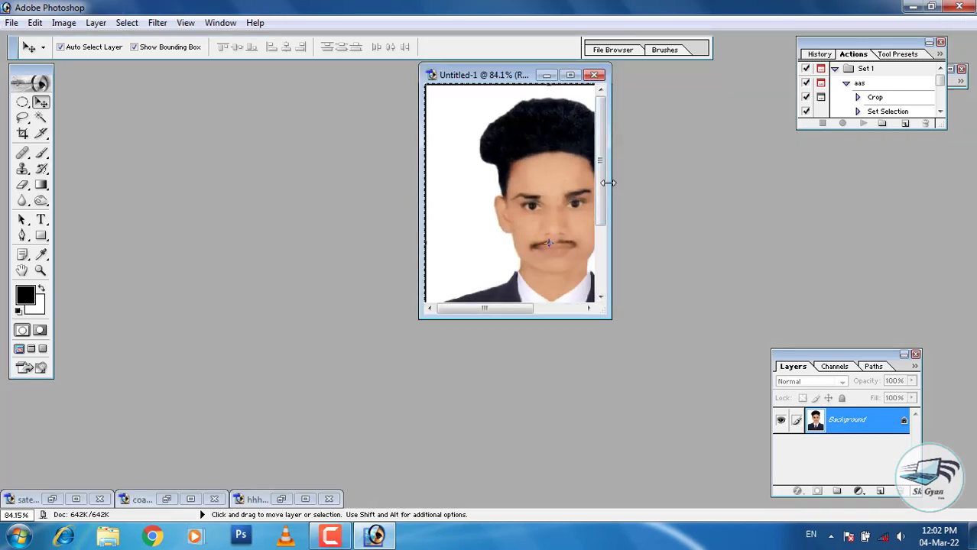
drag(609, 188, 711, 184)
drag(556, 317, 558, 449)
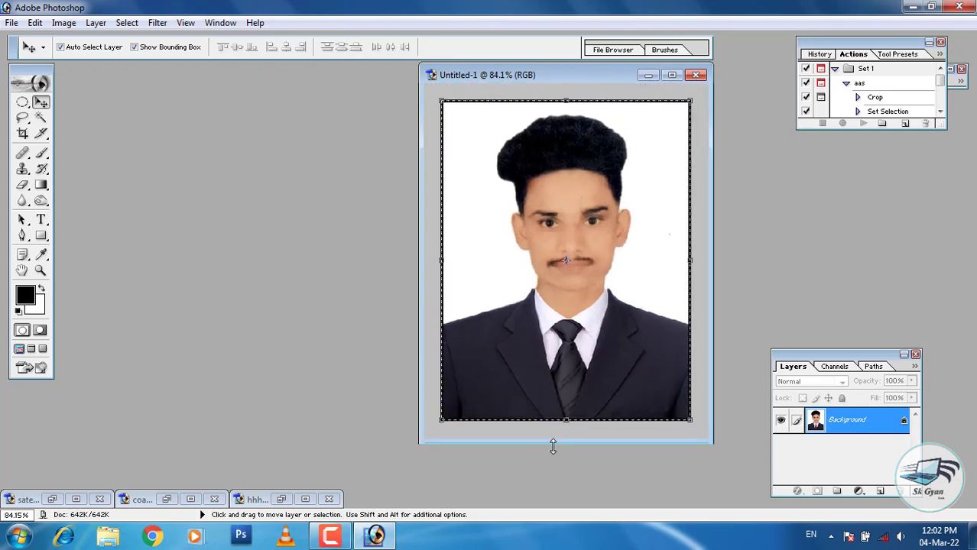